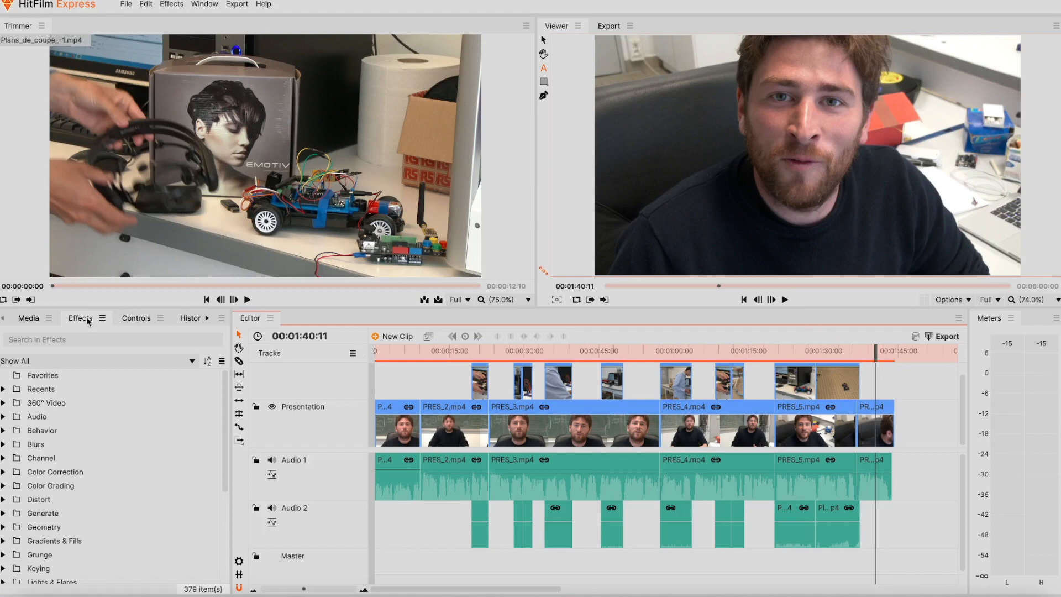
- Search Effects for 'fade', zoom the timeline in, and drop Fade to Color onto PRES_6.mp4's end
left_click(38, 340)
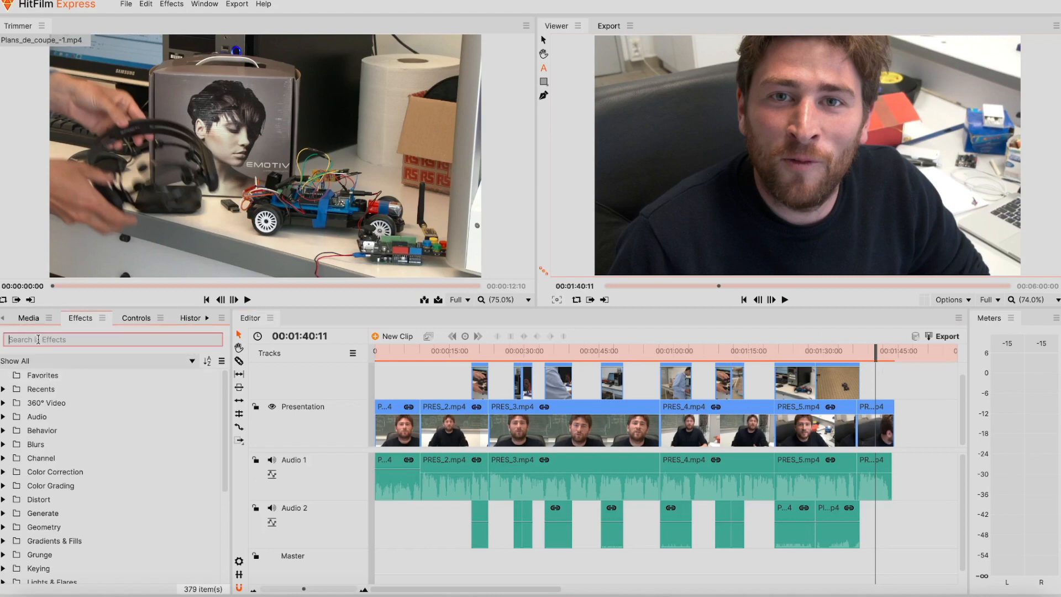
type("fade")
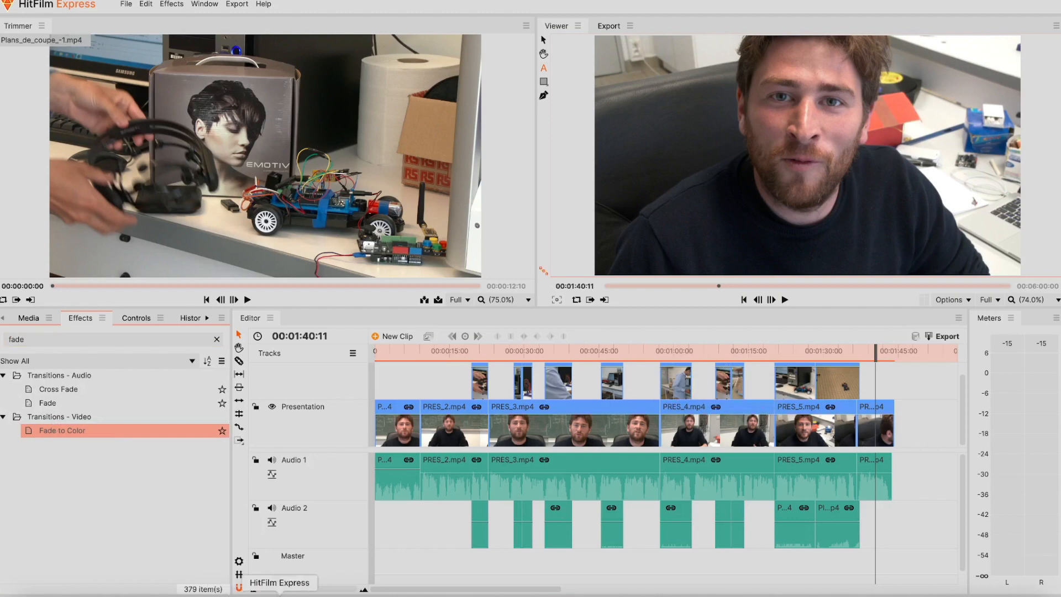
left_click_drag(302, 593, 315, 591)
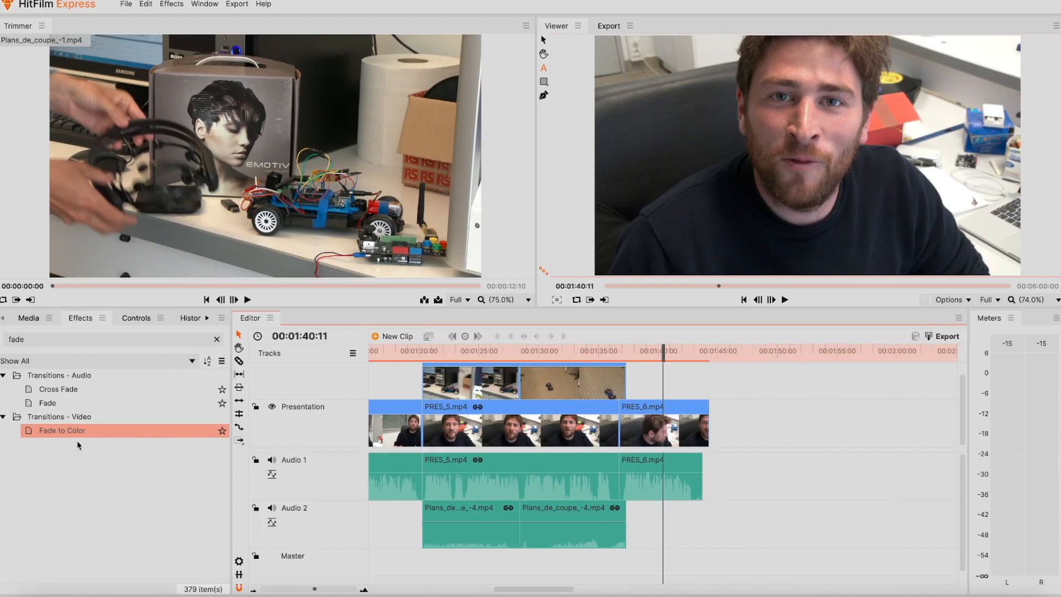
mouse_move(72, 430)
left_mouse_down()
mouse_move(658, 408)
mouse_move(618, 402)
mouse_move(709, 417)
left_mouse_up()
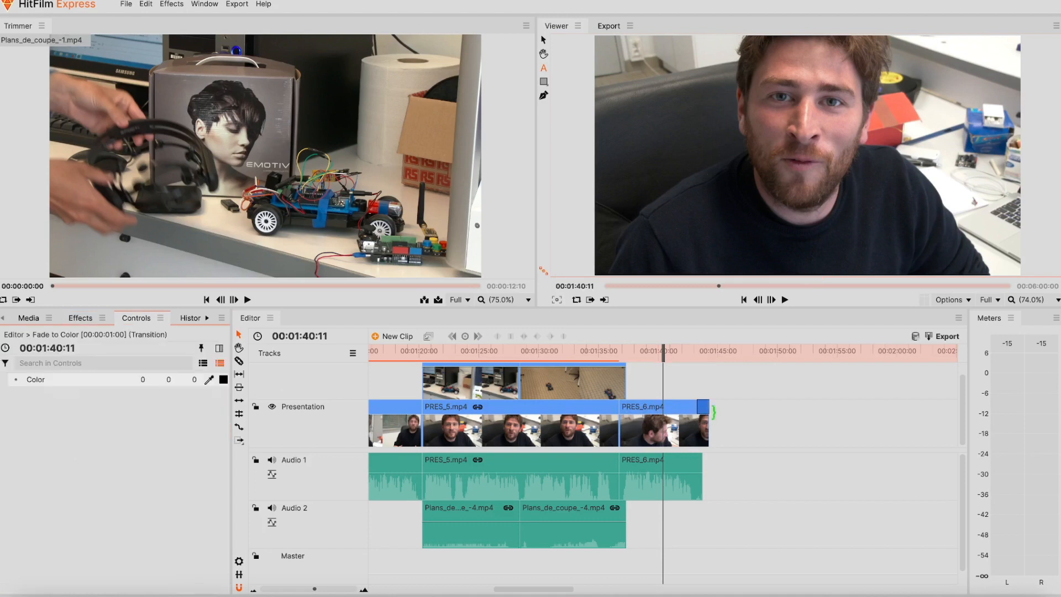
- Move the playhead to just before the closing fade and play the ending
left_click(662, 358)
left_click_drag(662, 358, 668, 358)
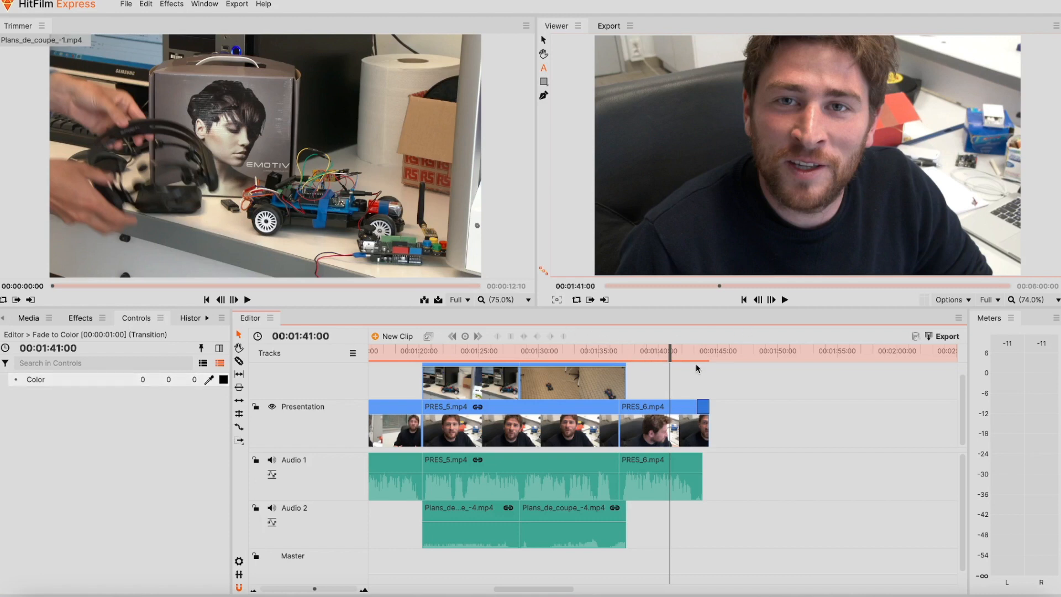
left_click_drag(670, 353, 697, 358)
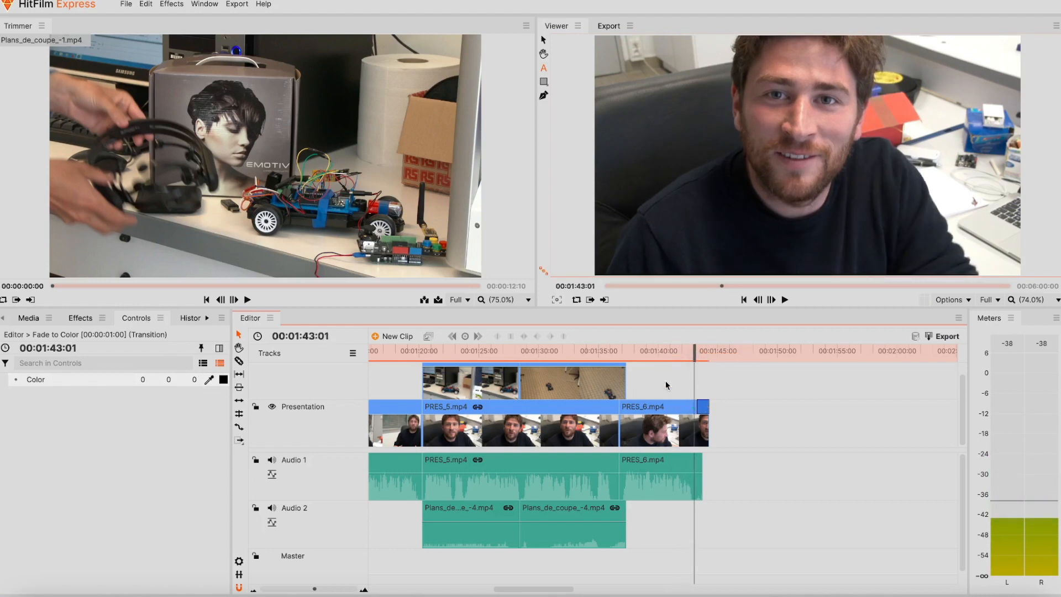
key("space")
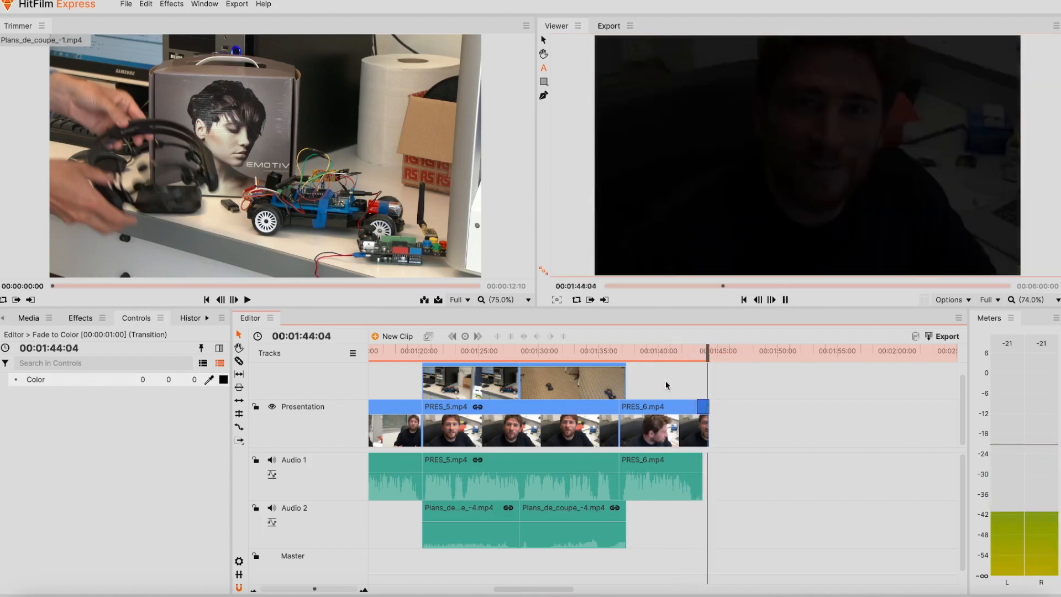
- Lengthen the fade to 00:00:01:08, replay the ending from 00:01:42:16, then return to the start
left_click_drag(696, 409, 691, 409)
left_click_drag(710, 356, 684, 356)
key("space")
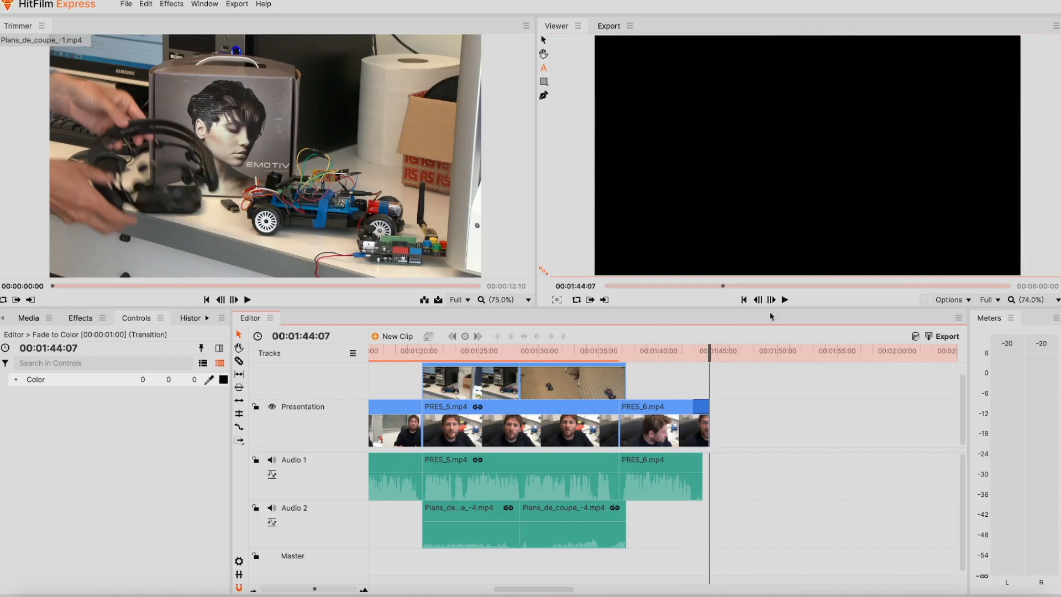
left_click(745, 300)
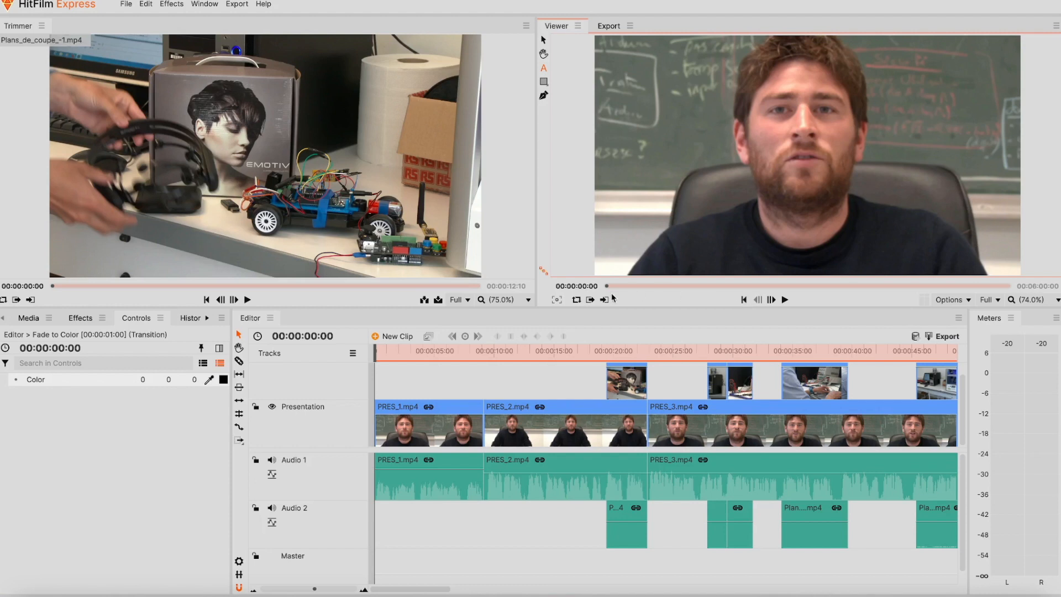
left_click(400, 337)
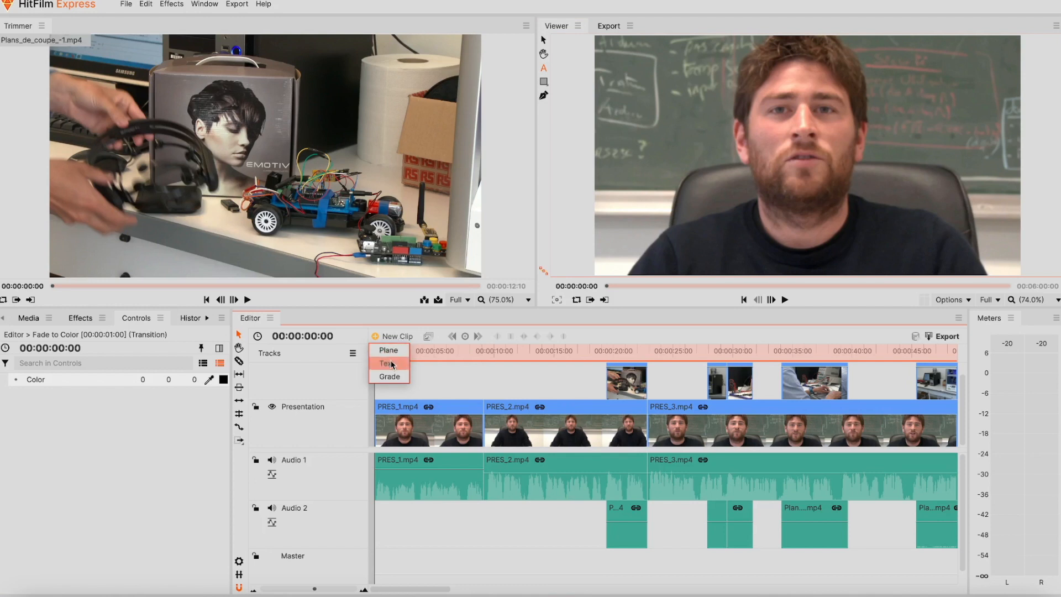
left_click(391, 363)
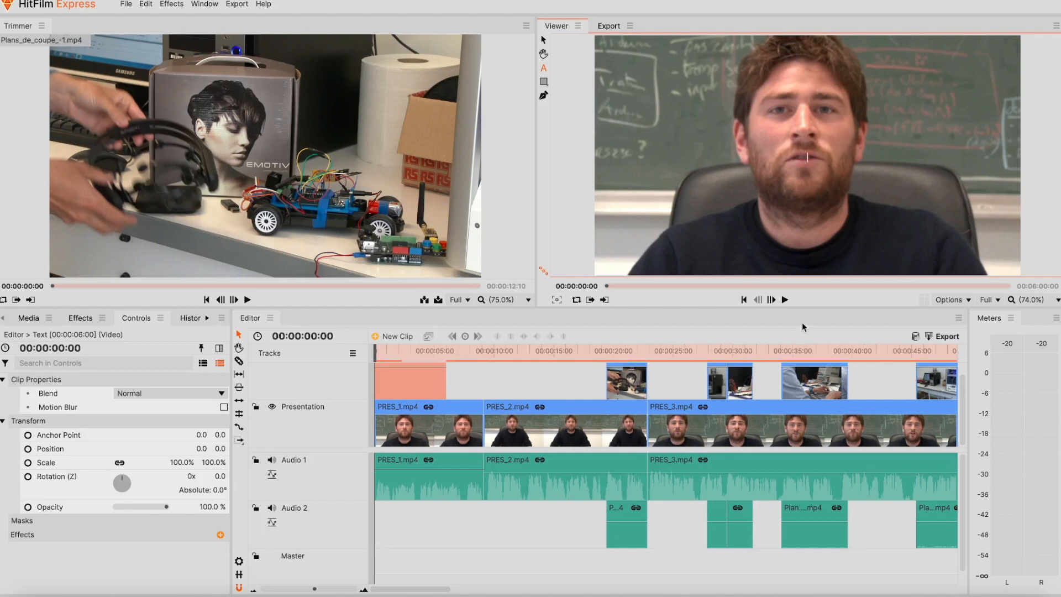
left_click_drag(794, 308, 796, 284)
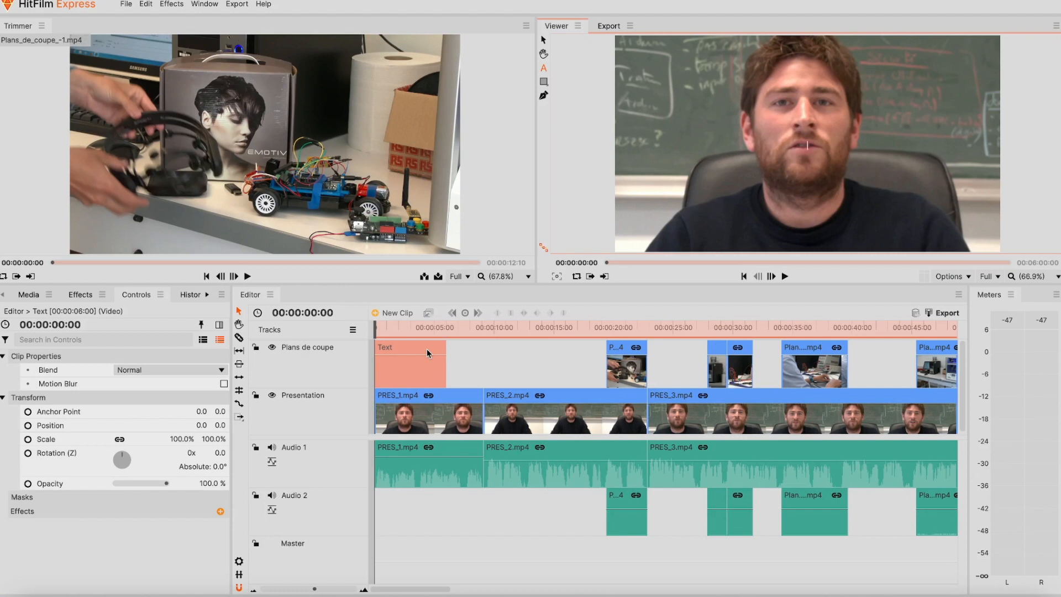
key("Delete")
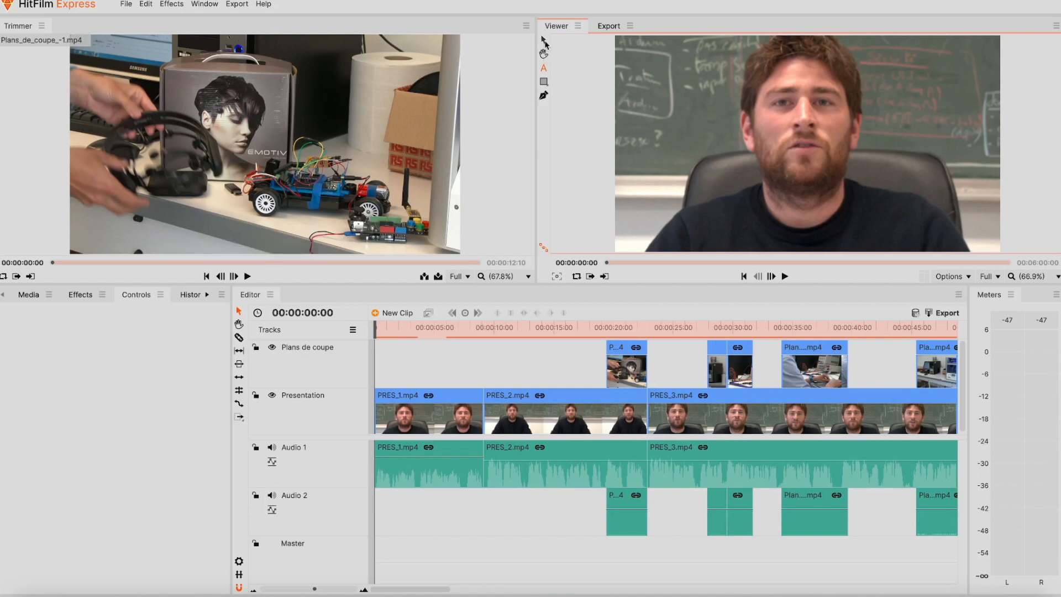
- Draw a text box over the video and type 'UBO Open factory' with the presenter's name below
left_click(544, 69)
left_click_drag(638, 50, 979, 238)
left_click_drag(978, 238, 979, 238)
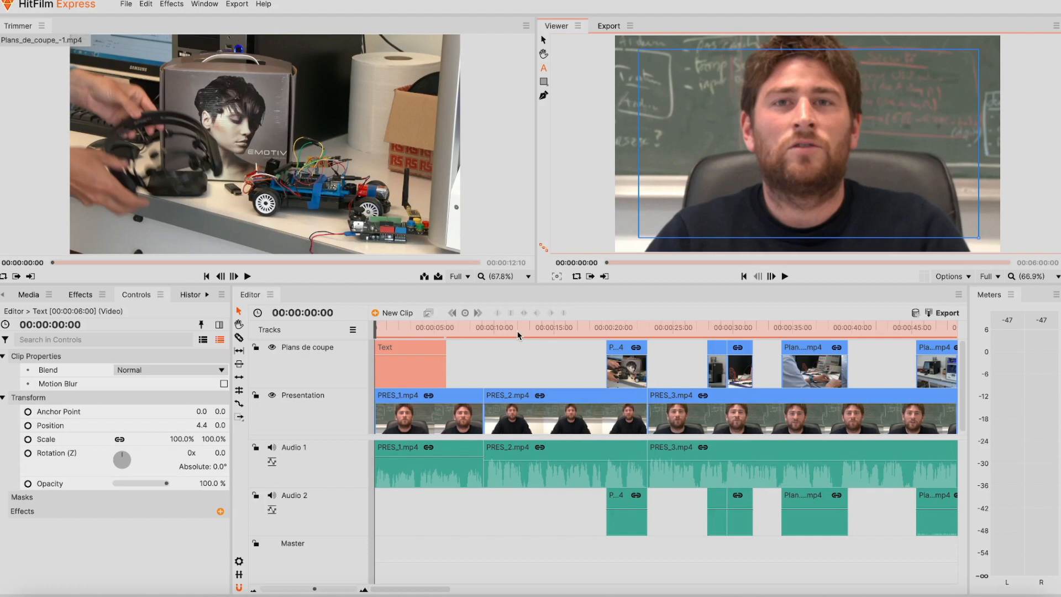
type("UBO Open I")
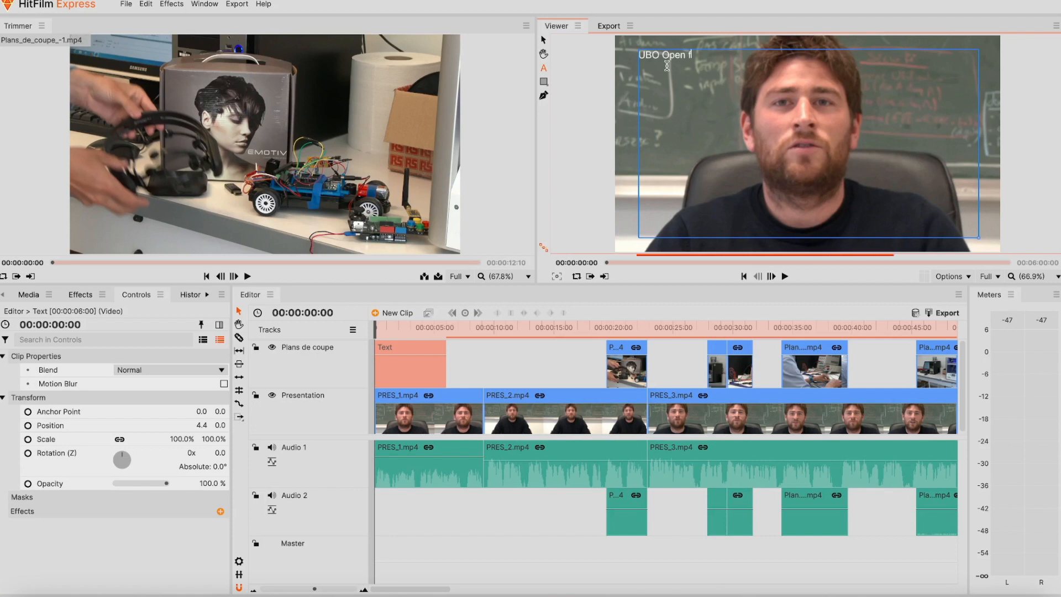
type("actory")
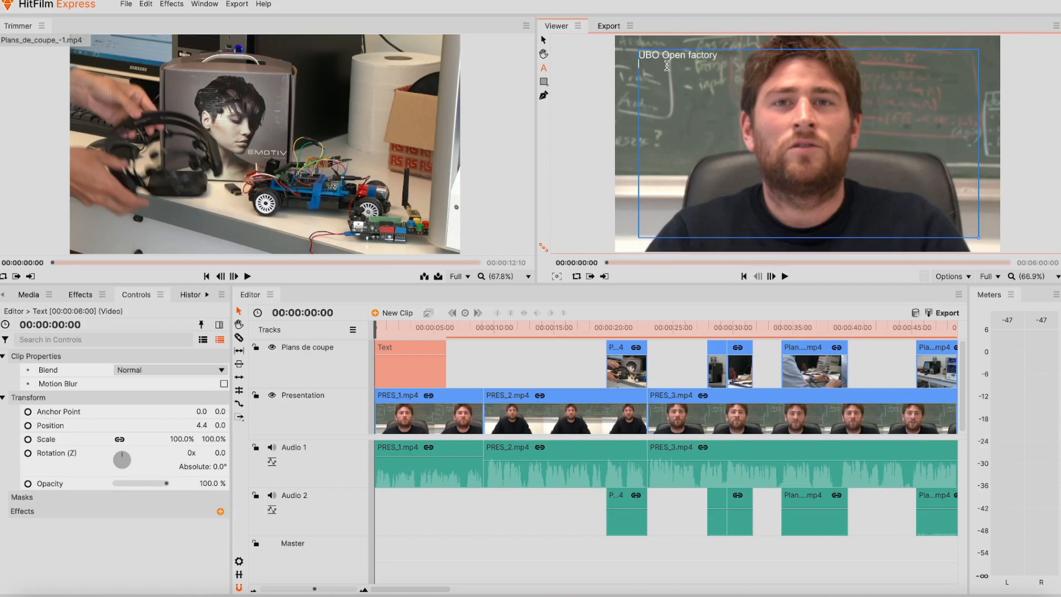
key("Return")
- Bring up the Text panel's character and paragraph settings
left_click(206, 297)
left_click(206, 297)
left_click(173, 298)
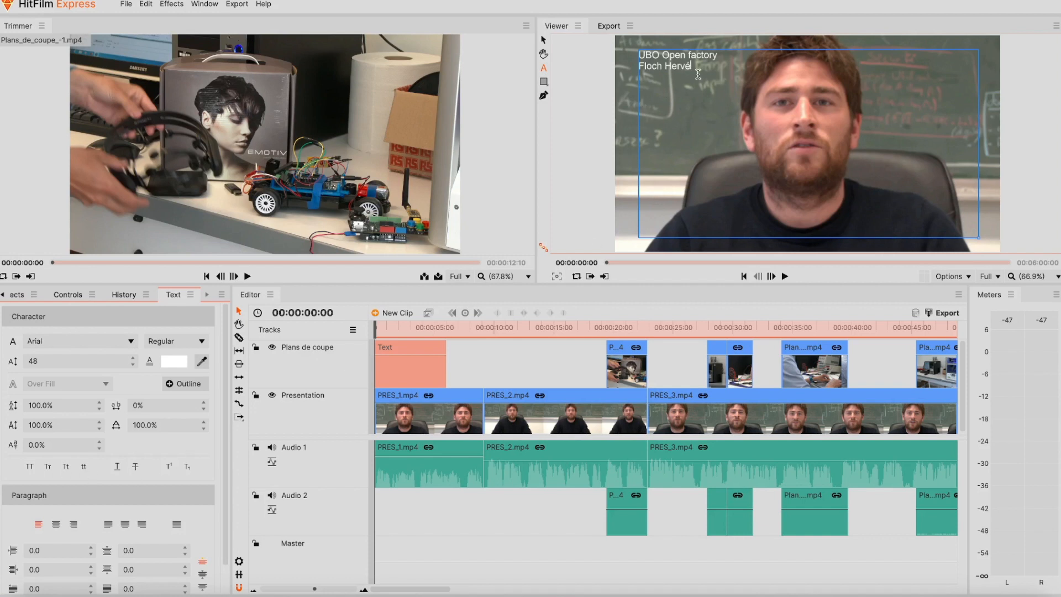
- Select both title lines and raise their font size to 97
key("ctrl+a")
left_click(708, 62)
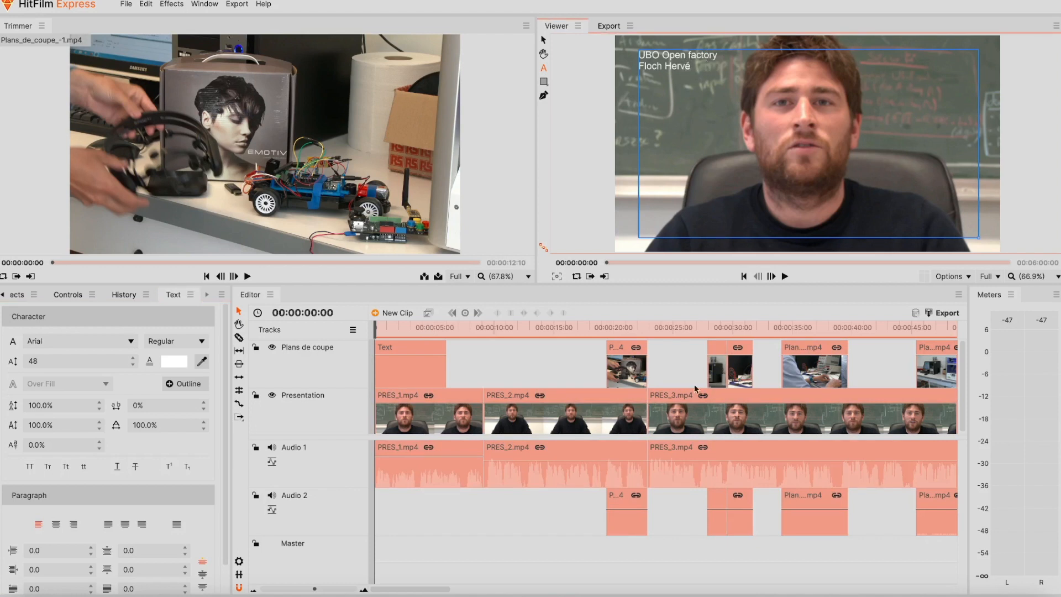
key("ctrl+a")
left_click(685, 64)
key("ctrl+a")
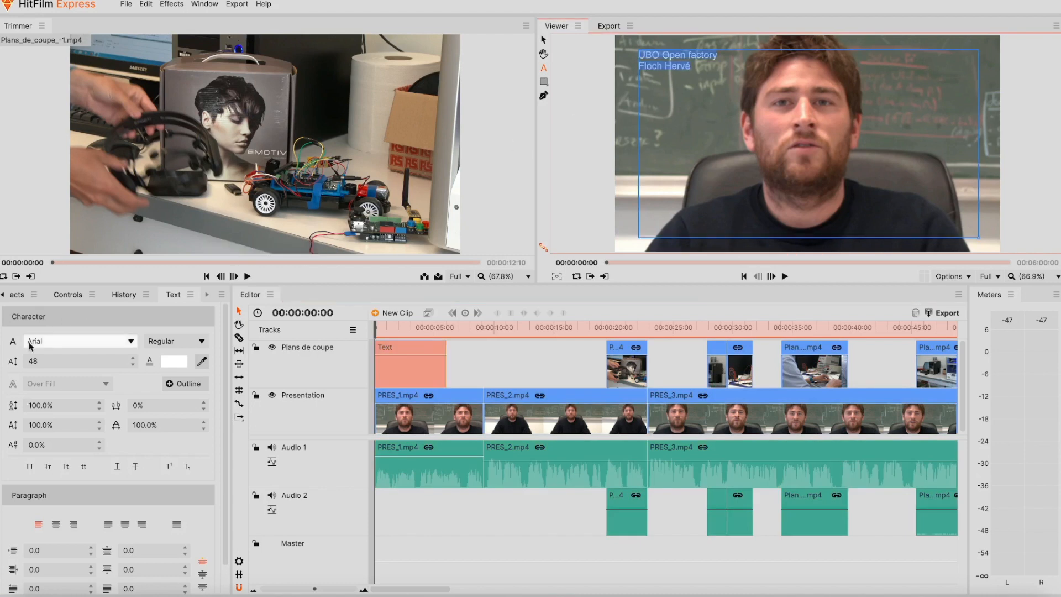
left_click(54, 359)
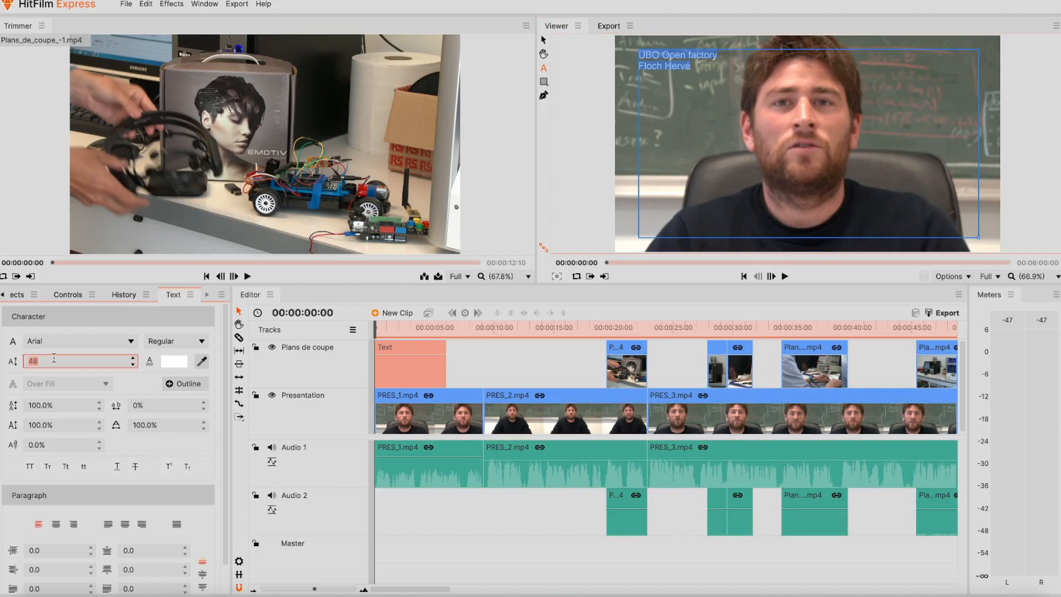
left_click(132, 358)
left_click(132, 359)
left_click(132, 358)
left_click(132, 359)
left_click(132, 359)
left_click(132, 359)
left_click(132, 359)
left_click(132, 359)
left_click(132, 359)
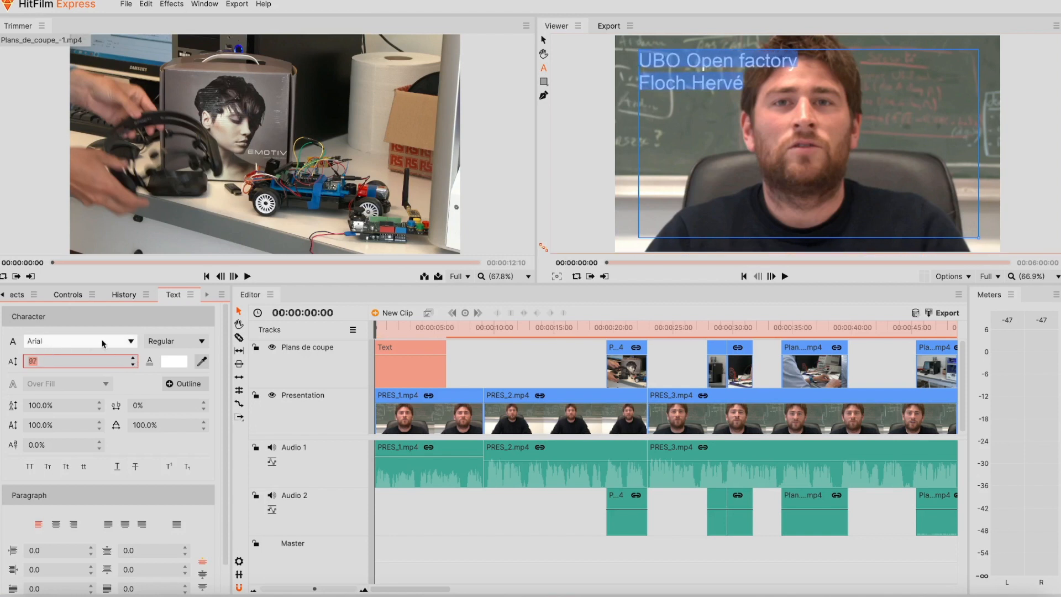
- Set the title font to Bauhaus 93 and centre it horizontally and vertically
left_click(131, 341)
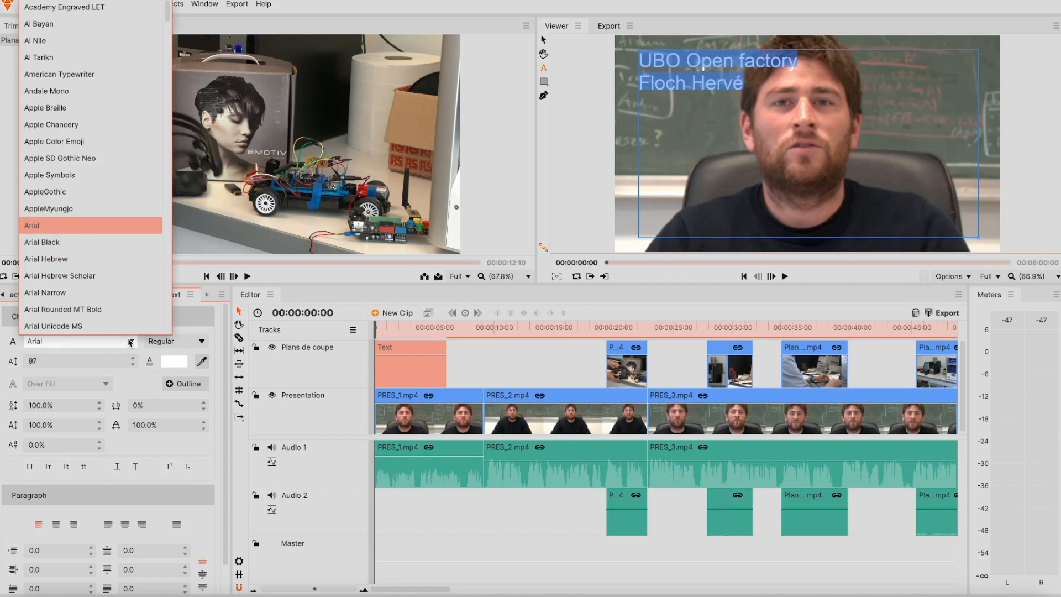
scroll(116, 306, "down", 5)
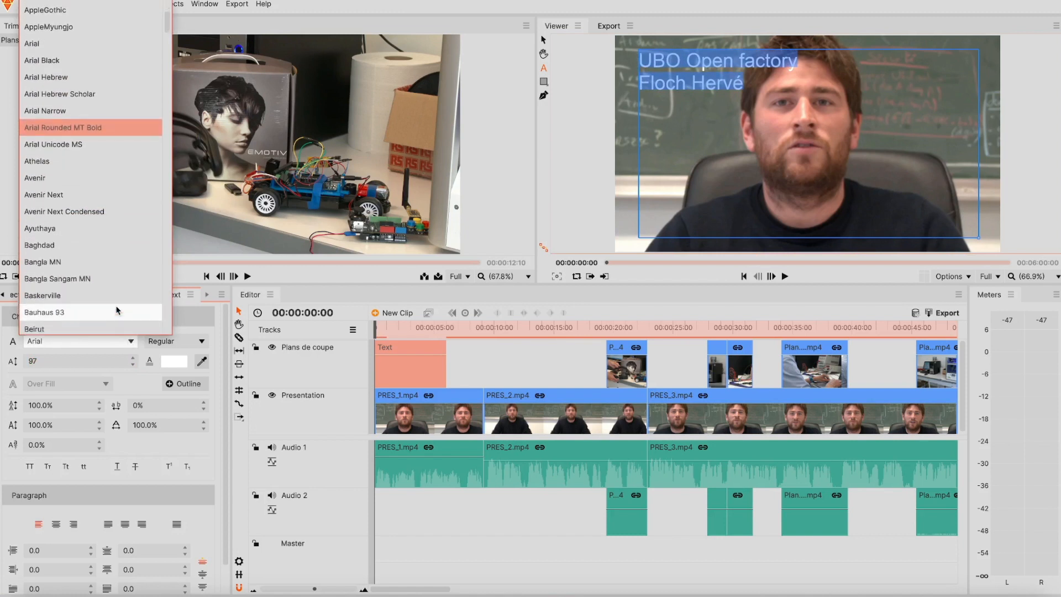
left_click(116, 311)
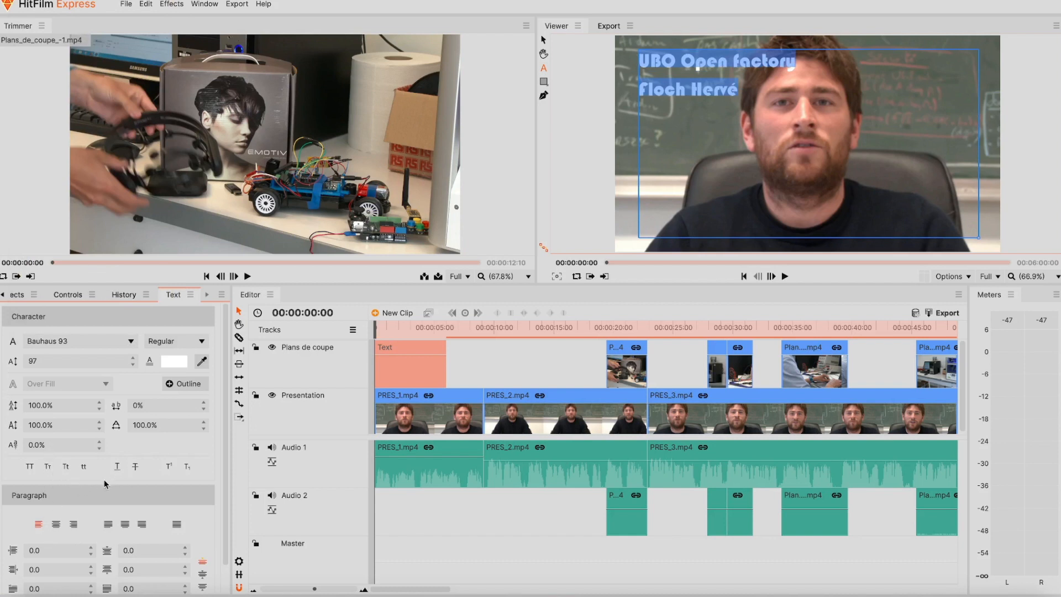
left_click(57, 524)
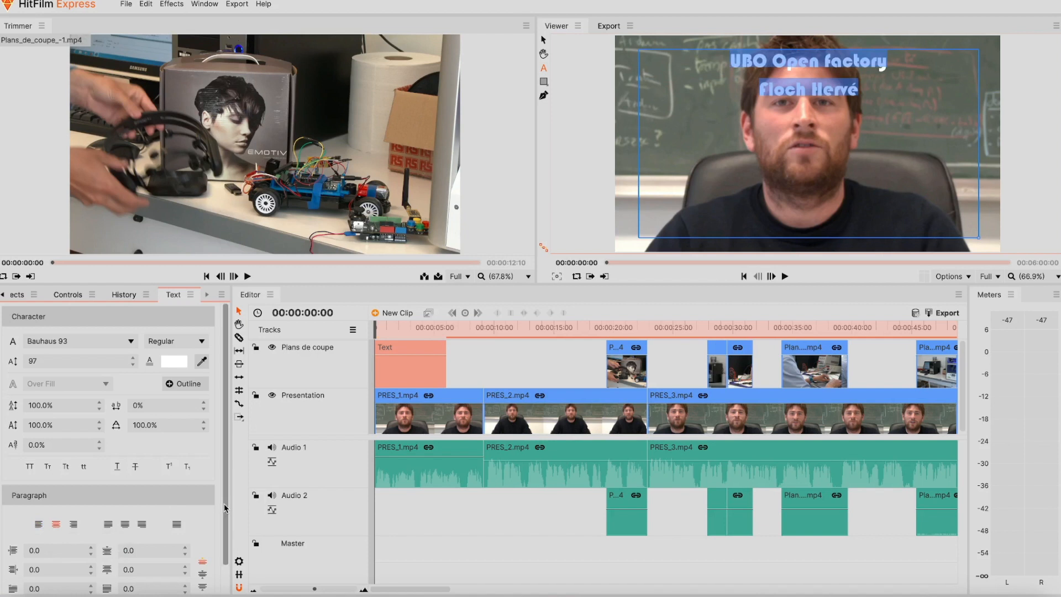
scroll(224, 503, "down", 2)
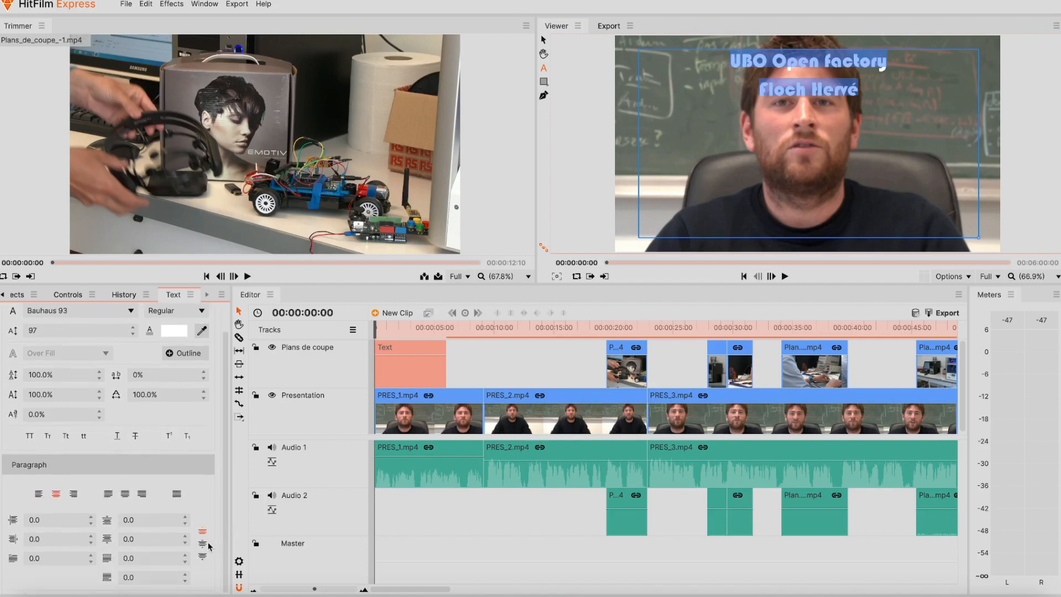
left_click(205, 545)
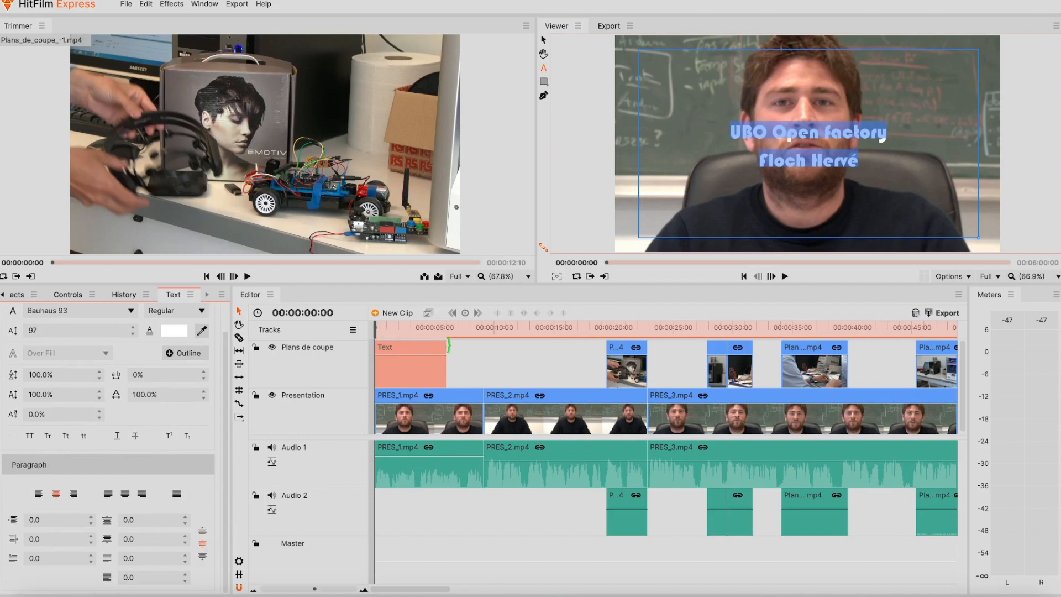
- Trim the title clip's end to a 00:00:04:04 duration and scrub back over the first second
left_click_drag(448, 346, 431, 347)
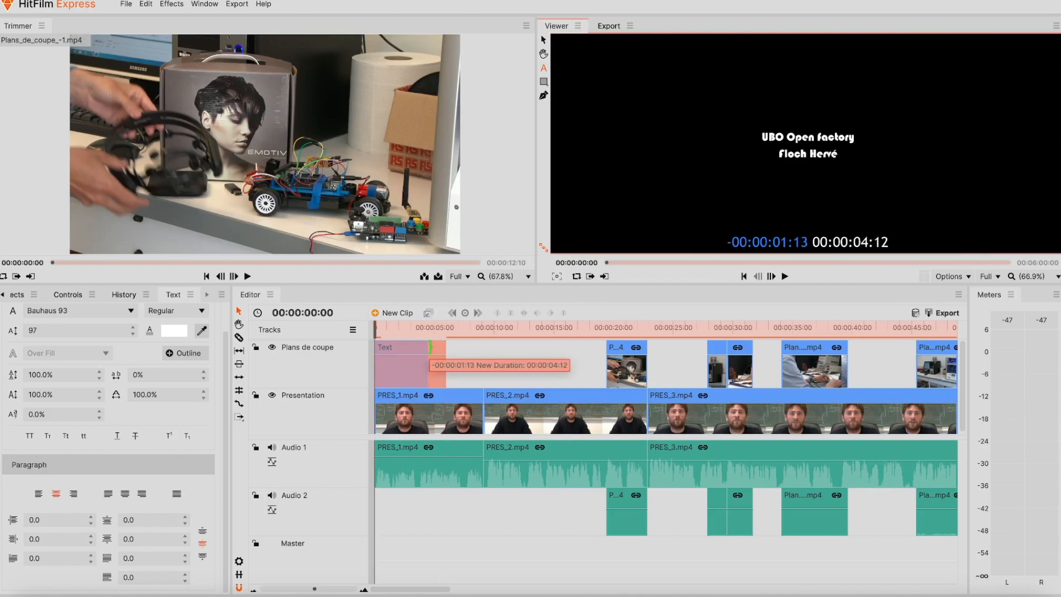
left_click_drag(430, 346, 425, 346)
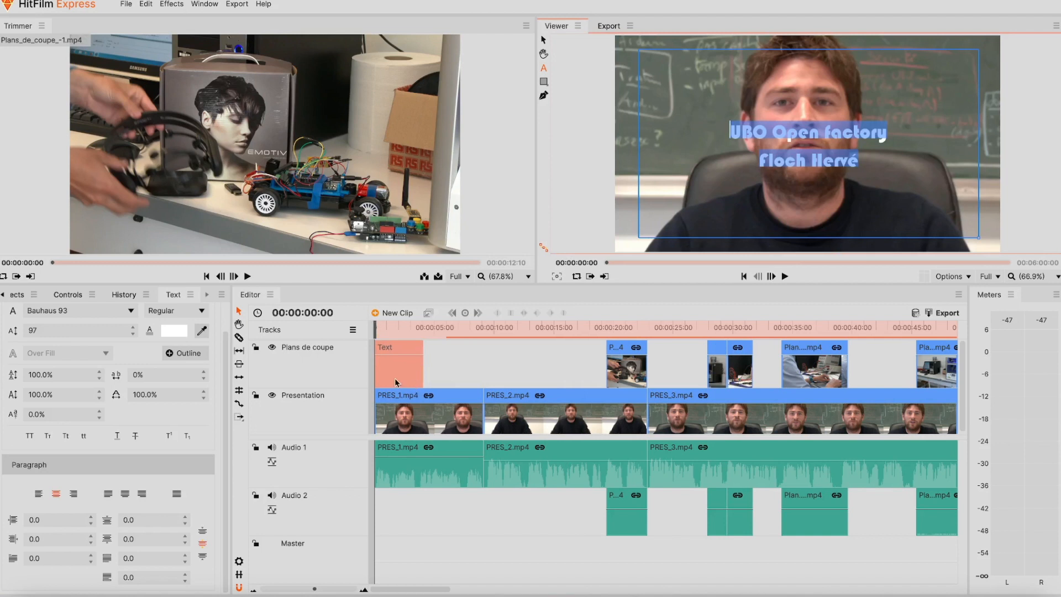
left_click_drag(375, 328, 389, 328)
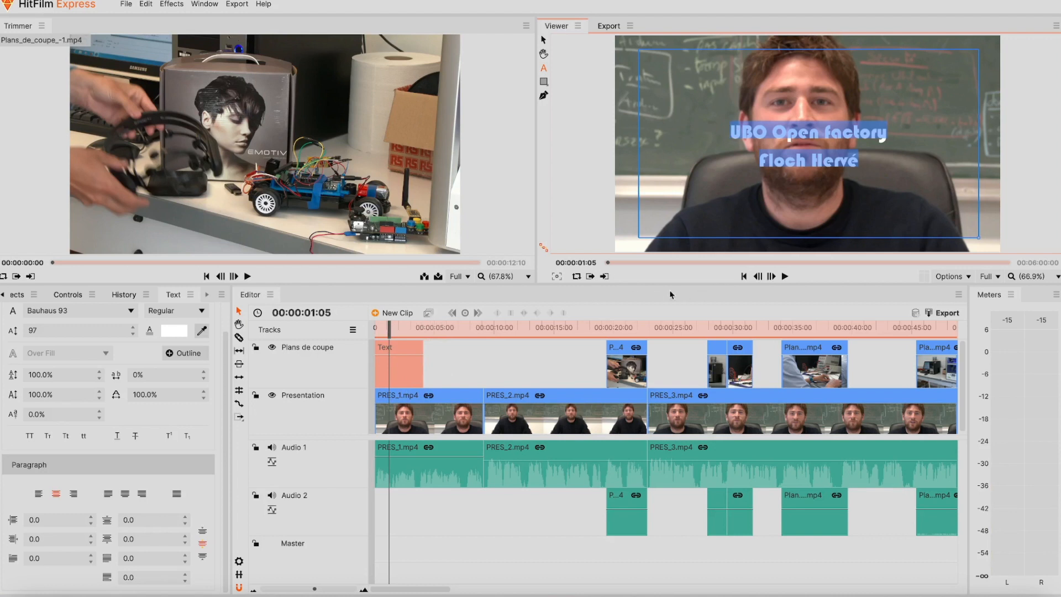
- Cut the title clip and paste it with Insert ahead of PRES_1.mp4 on the Presentation track
left_click(744, 277)
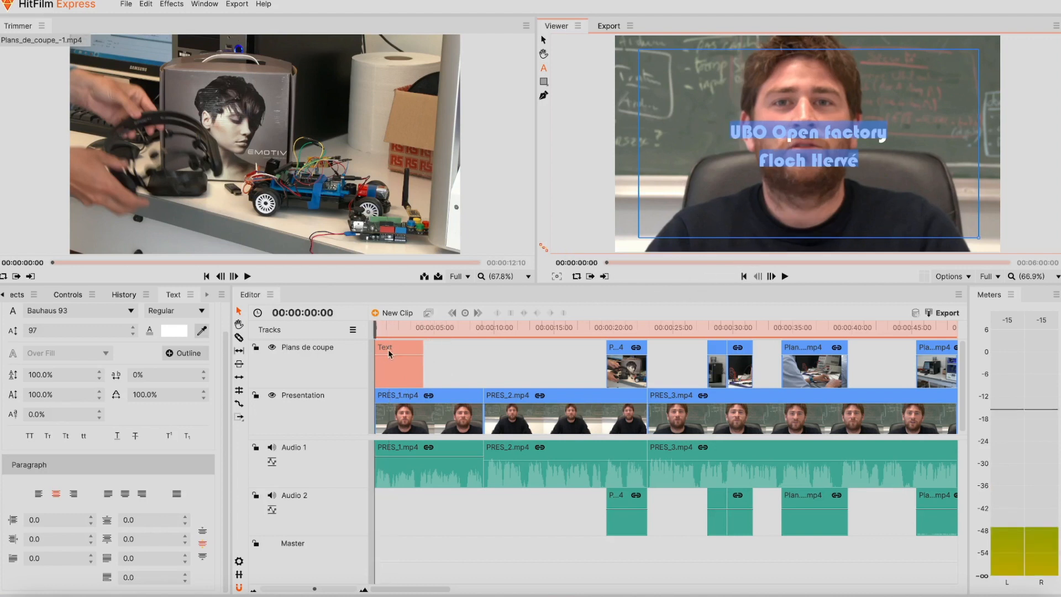
right_click(394, 346)
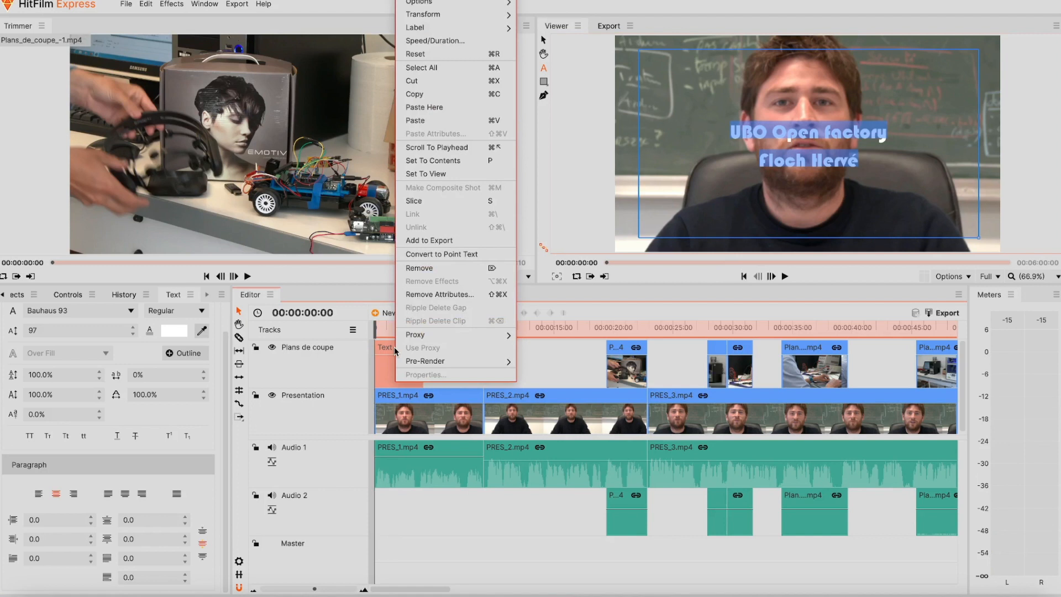
left_click(453, 89)
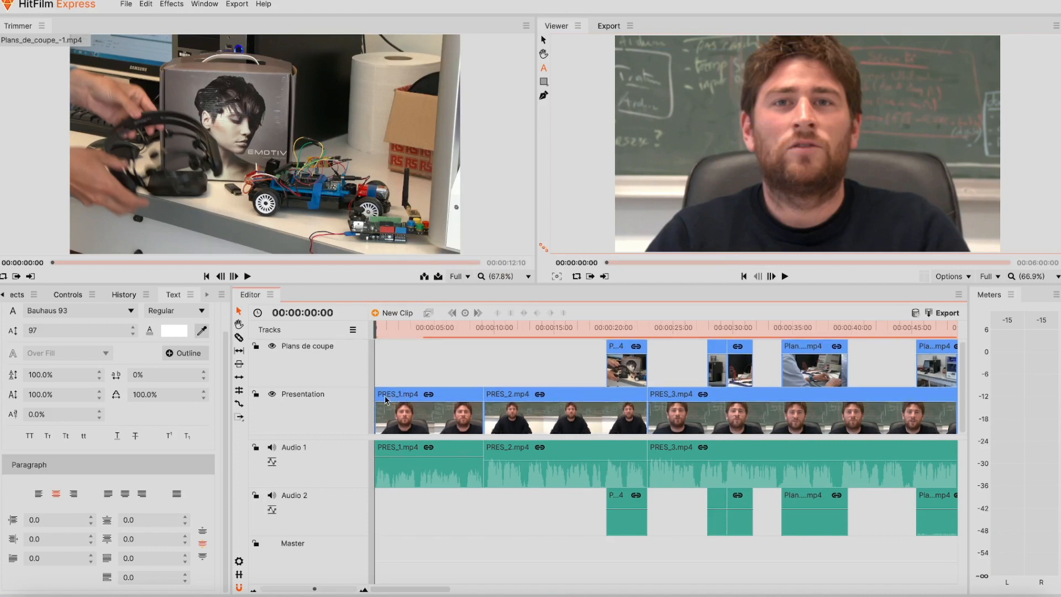
left_click(385, 399)
right_click(385, 399)
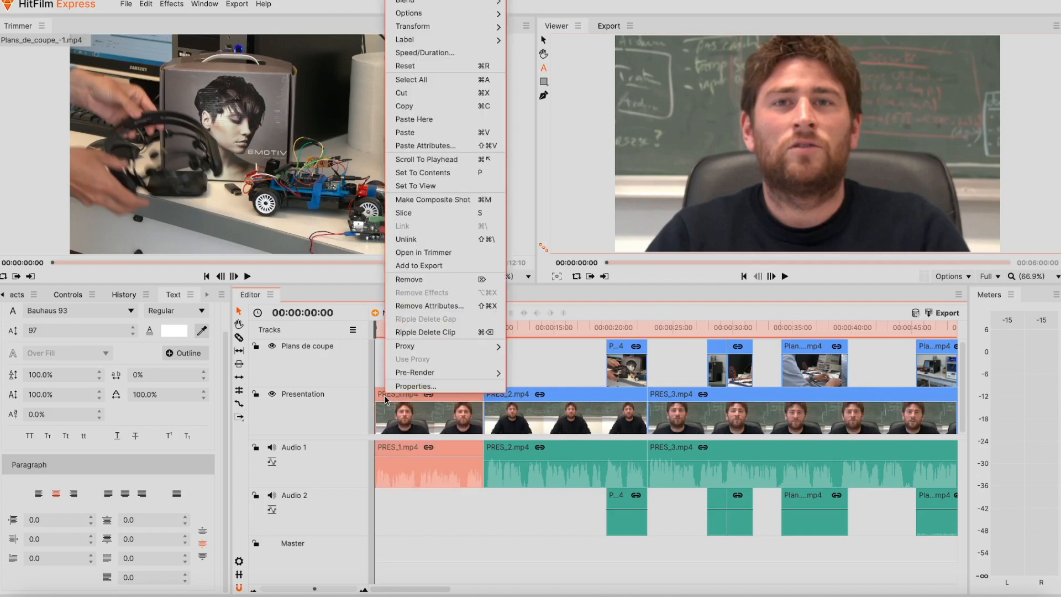
left_click(445, 133)
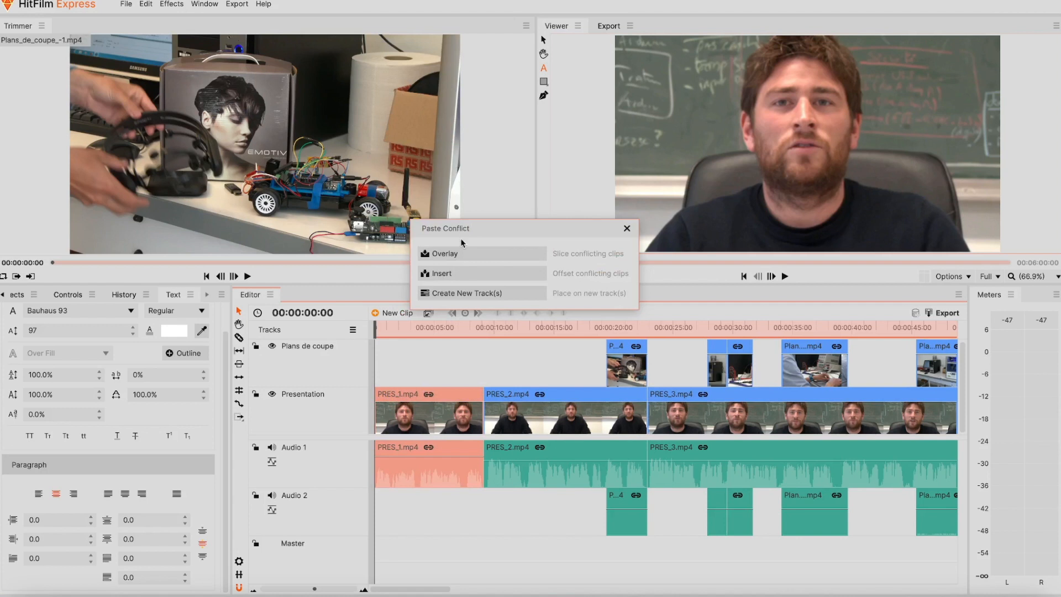
left_click(448, 278)
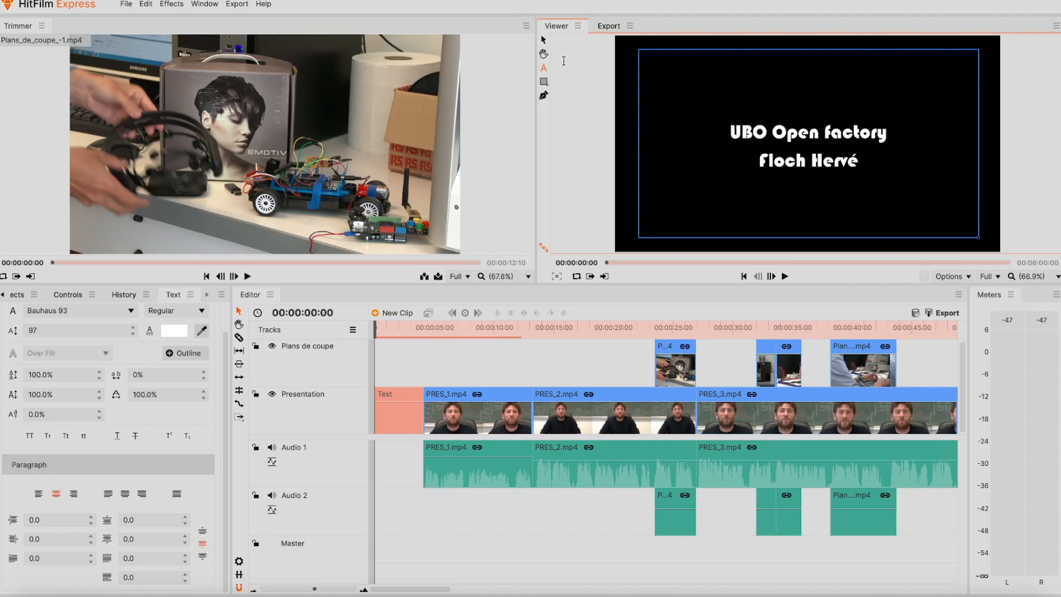
- Play the opening title into PRES_1, return the playhead to 0, and zoom the timeline in
left_click(544, 42)
left_click(381, 326)
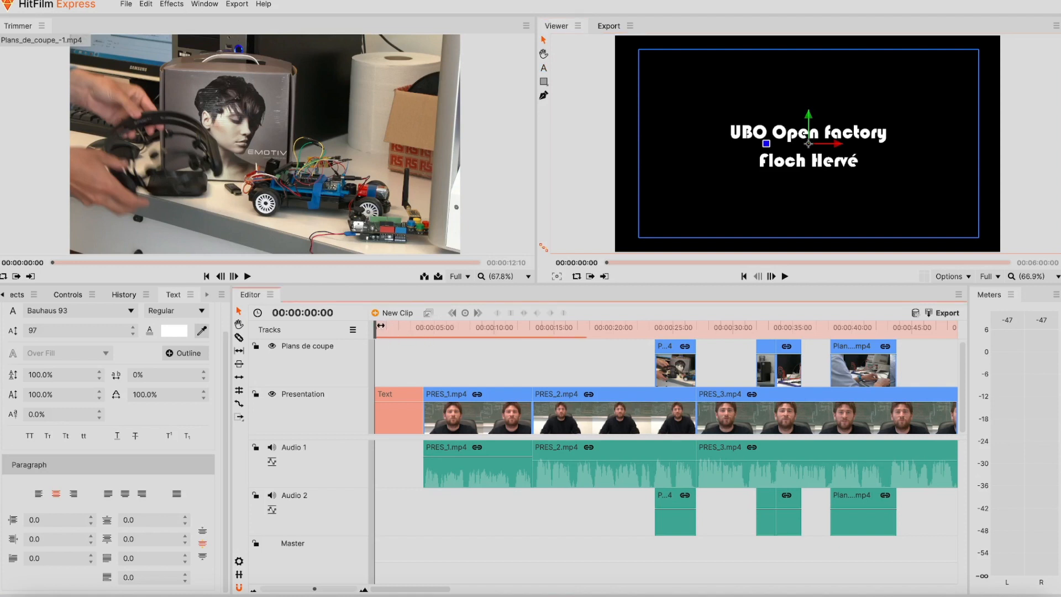
key("space")
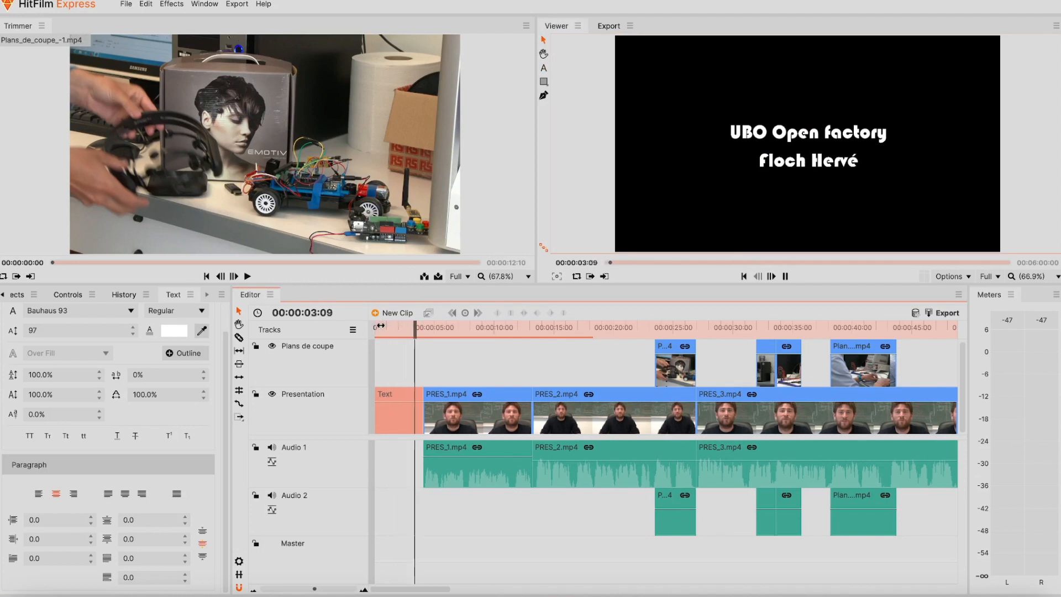
key("space")
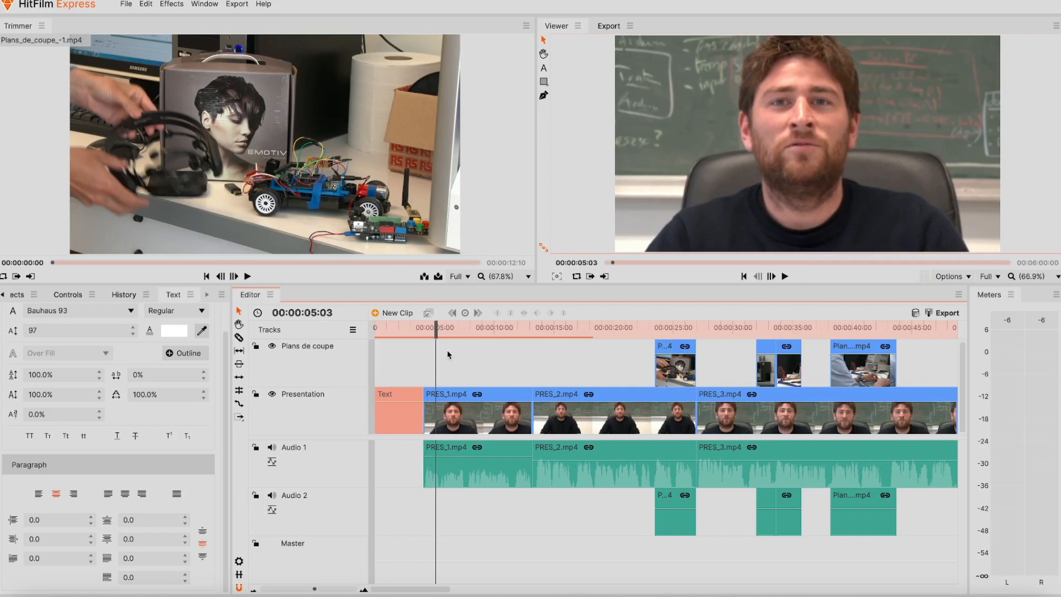
left_click_drag(436, 332, 376, 332)
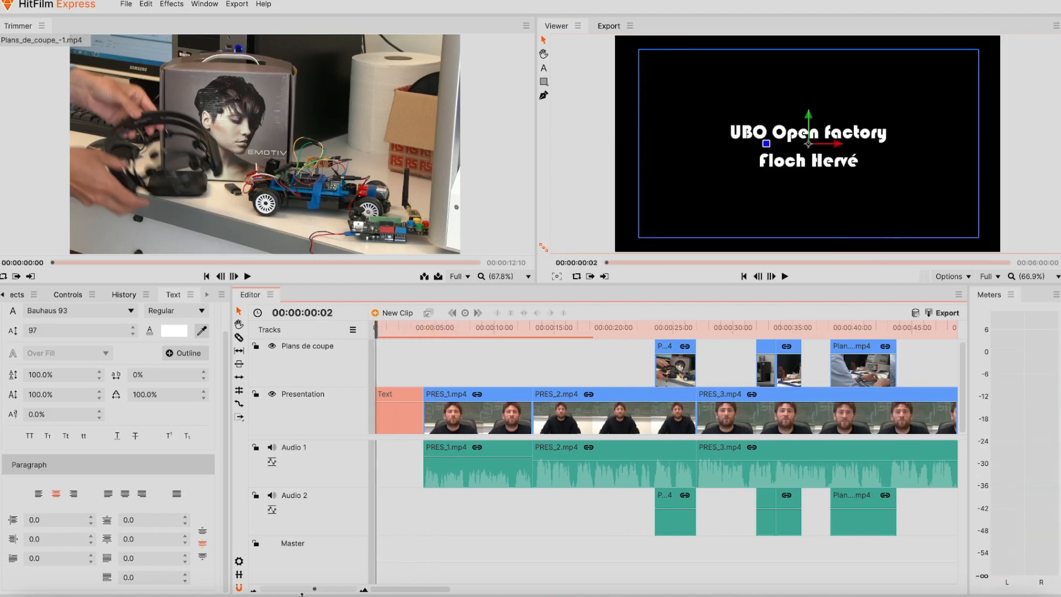
left_click_drag(315, 589, 322, 589)
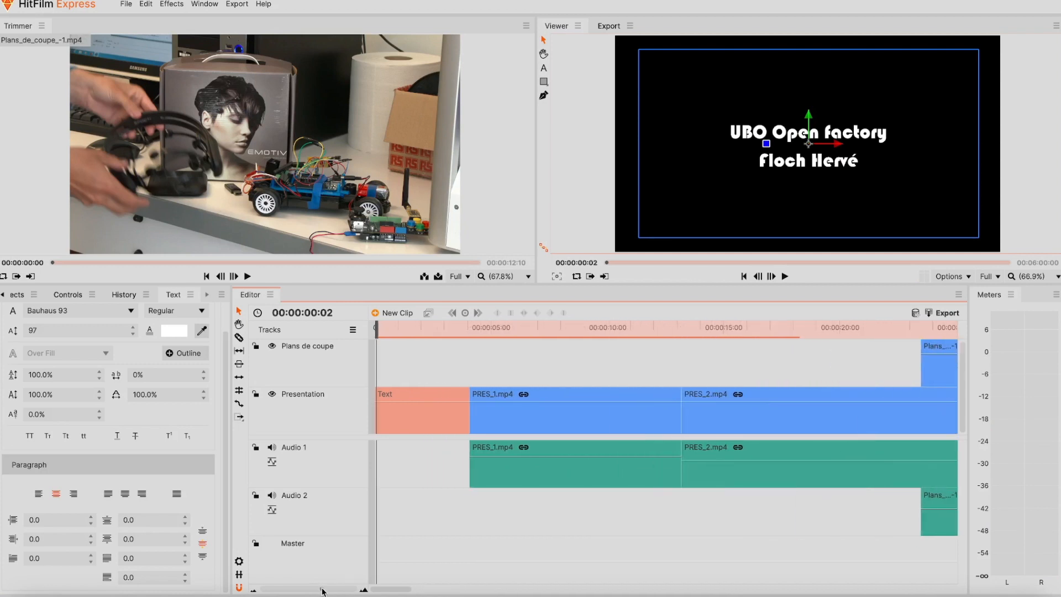
- Drop Fade to Color transitions onto both the start and end of the title clip
left_click(14, 294)
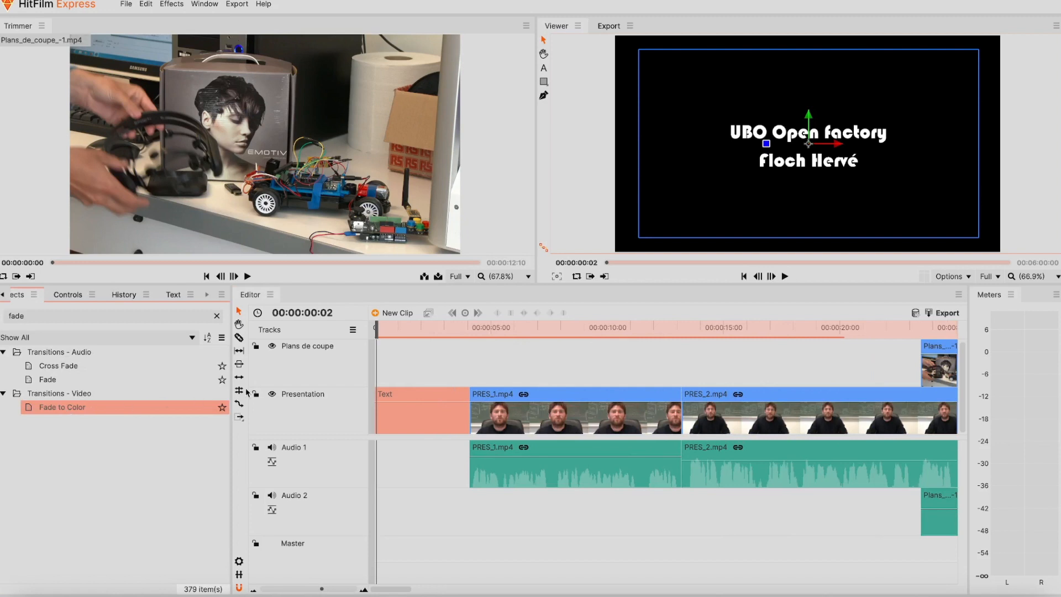
left_click_drag(357, 379, 383, 390)
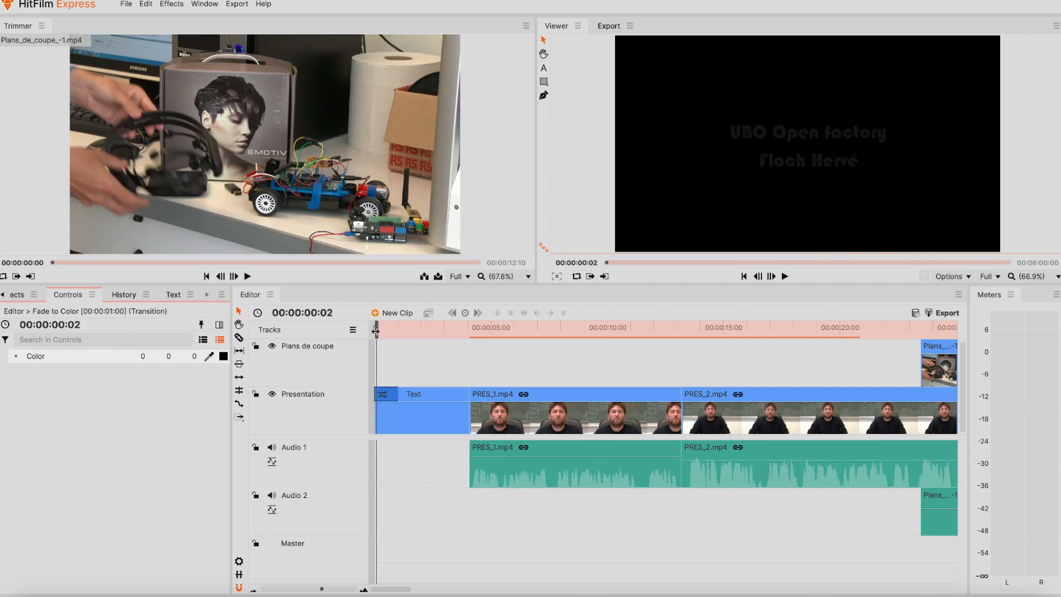
left_click(19, 296)
left_click_drag(264, 395, 450, 394)
- Play back the title's fade in and fade out, then return to the start of PRES_1.mp4
key("space")
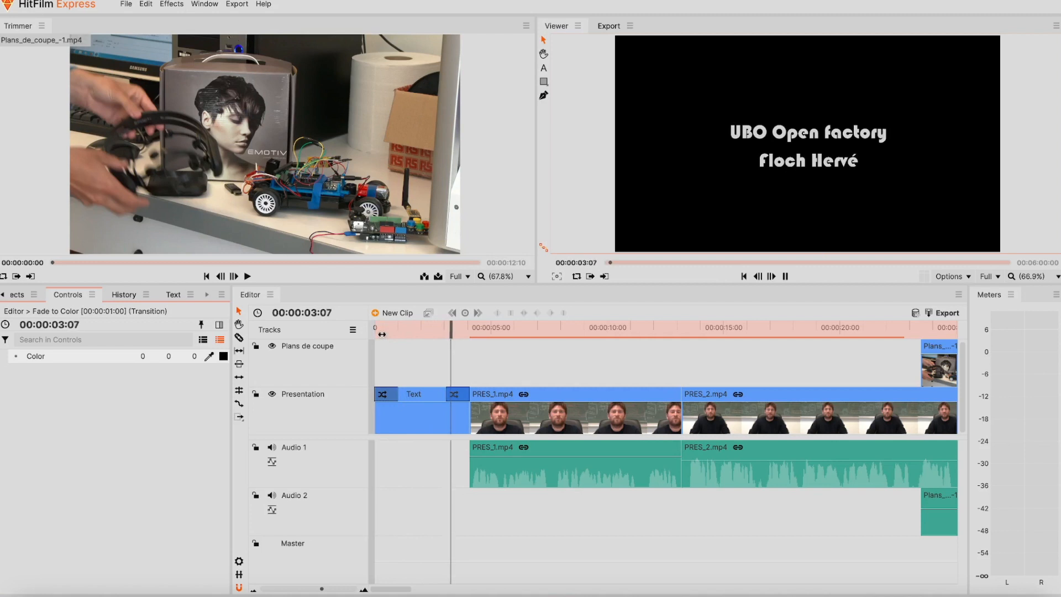
key("space")
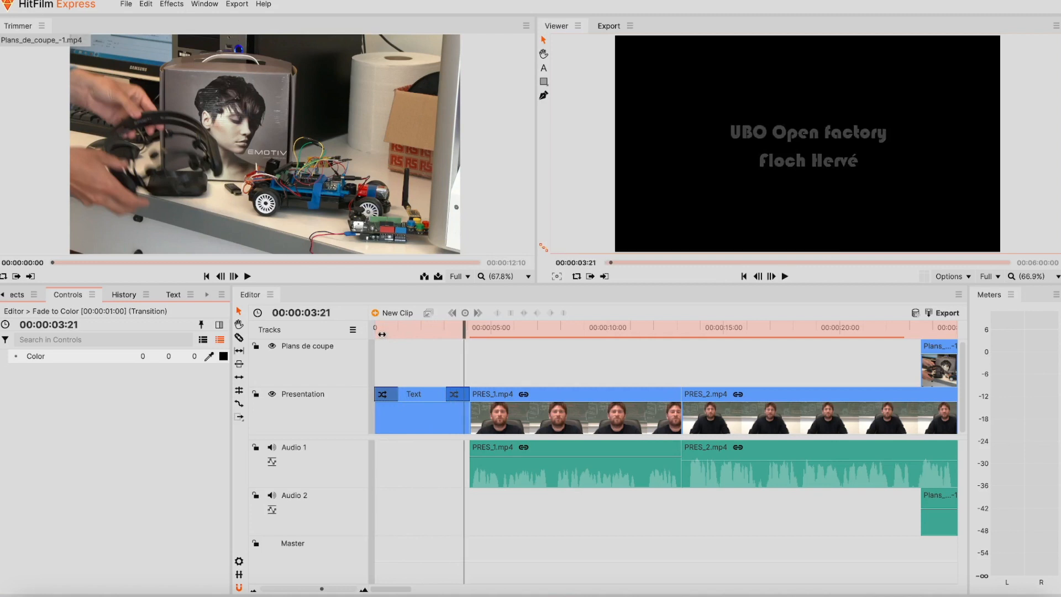
key("space")
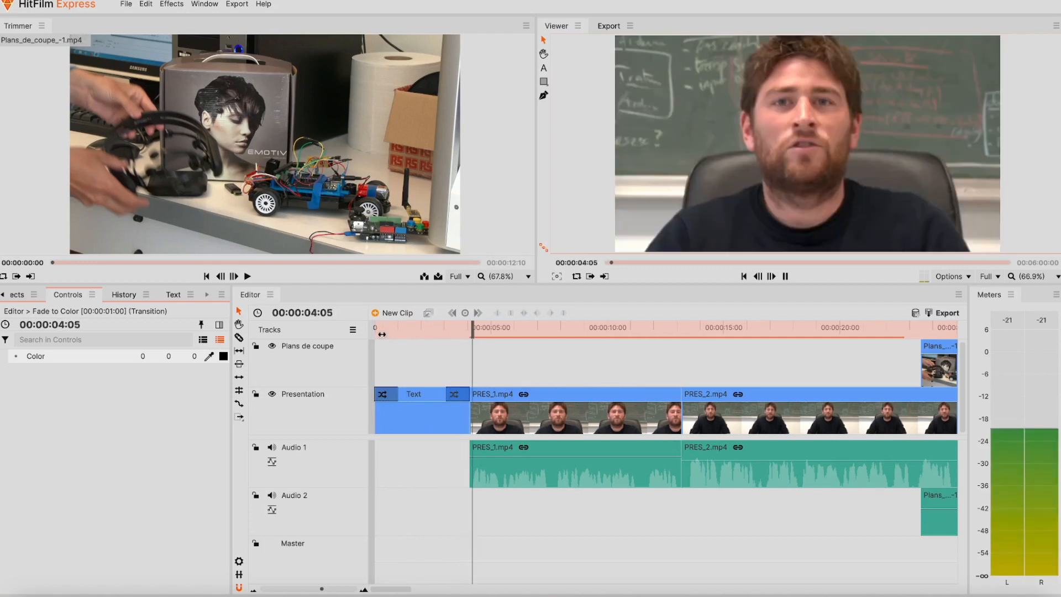
left_click(785, 277)
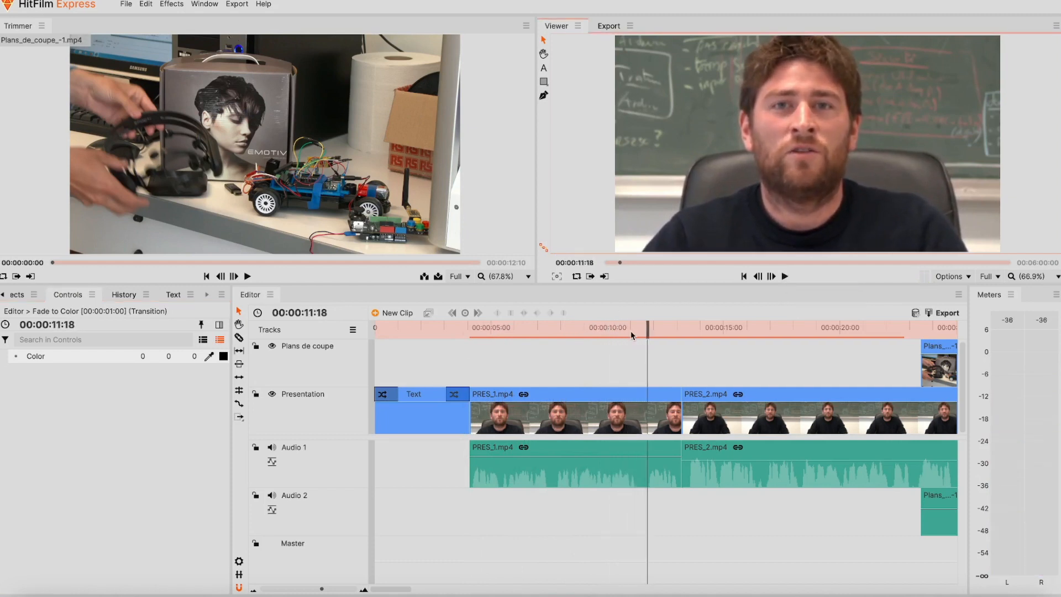
left_click_drag(646, 328, 491, 342)
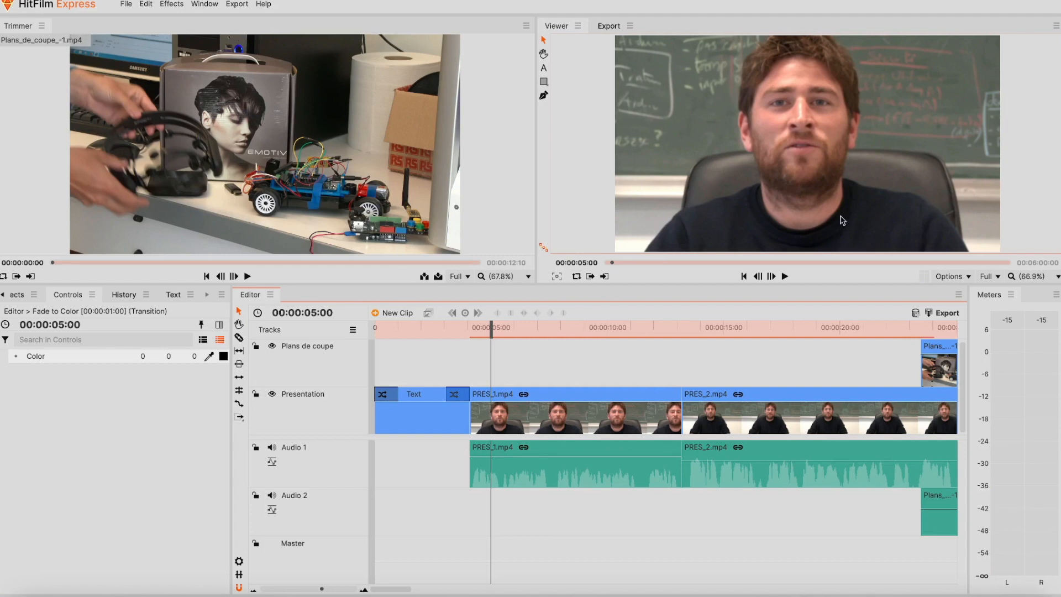
- Draw a text box low over the speaker, type the presenter's name, and select the text
left_click(544, 69)
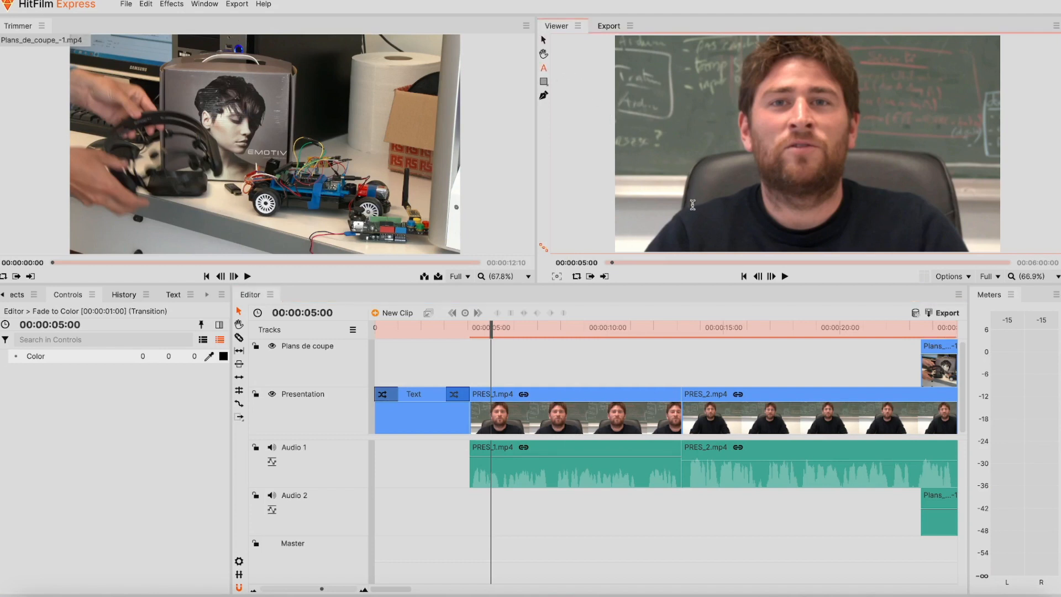
left_click_drag(691, 208, 920, 241)
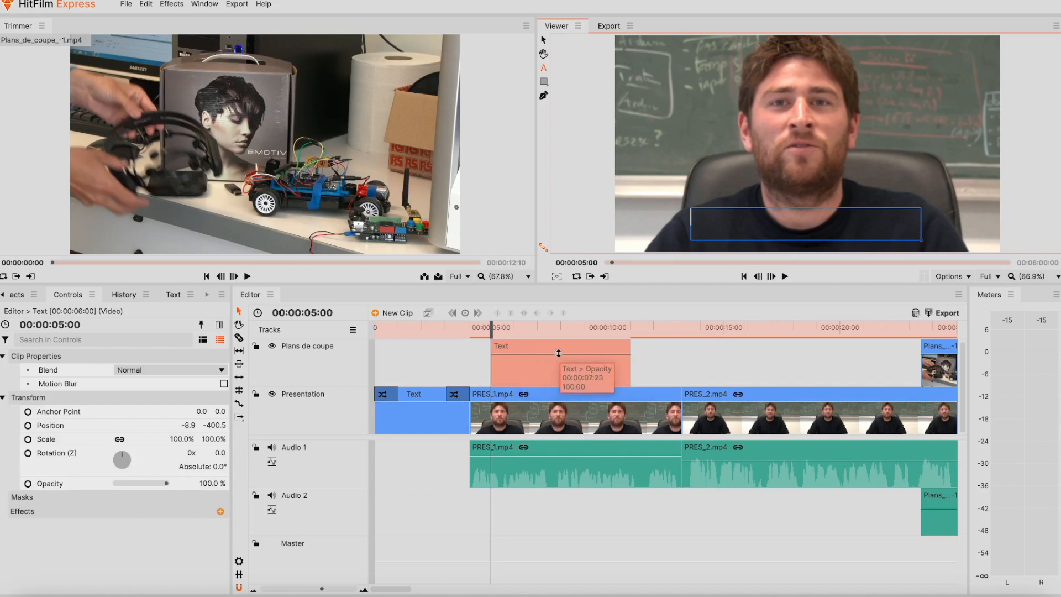
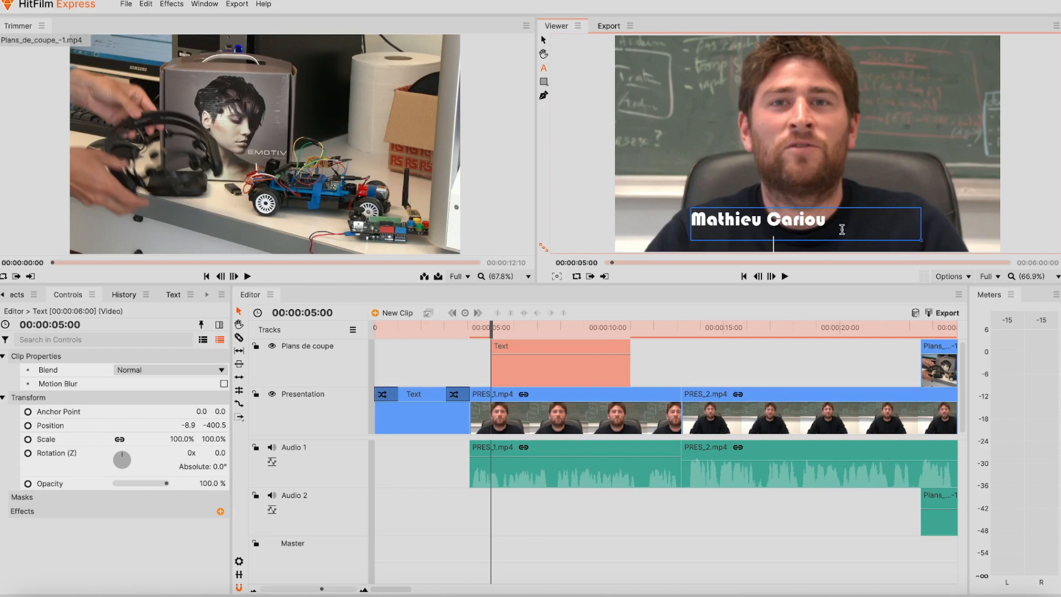
key("ctrl+a")
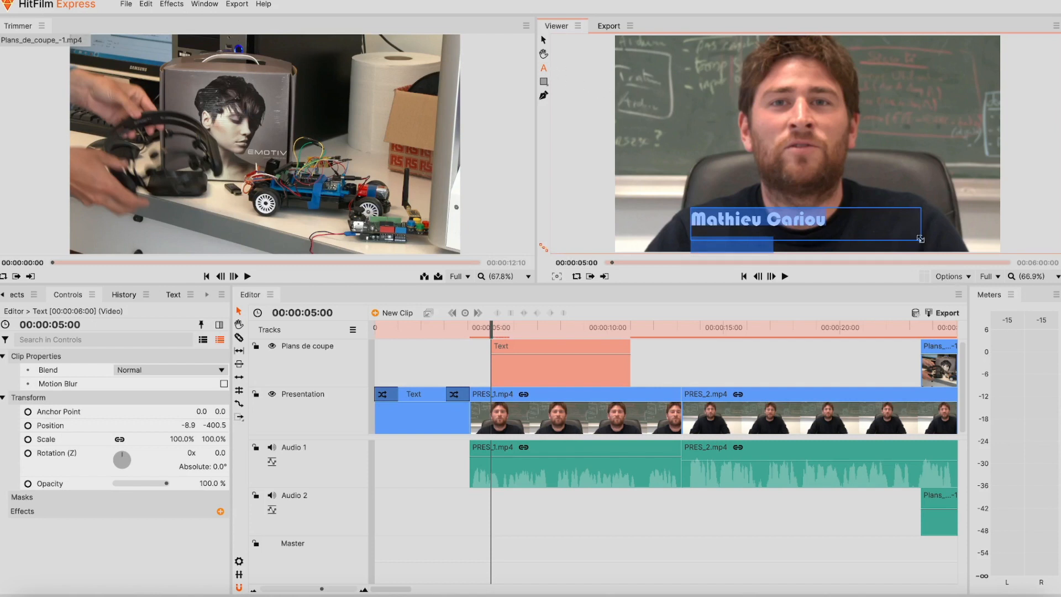
- Enlarge the text box to reveal the Ingénieur line and nudge the name title up
left_click_drag(920, 239, 928, 250)
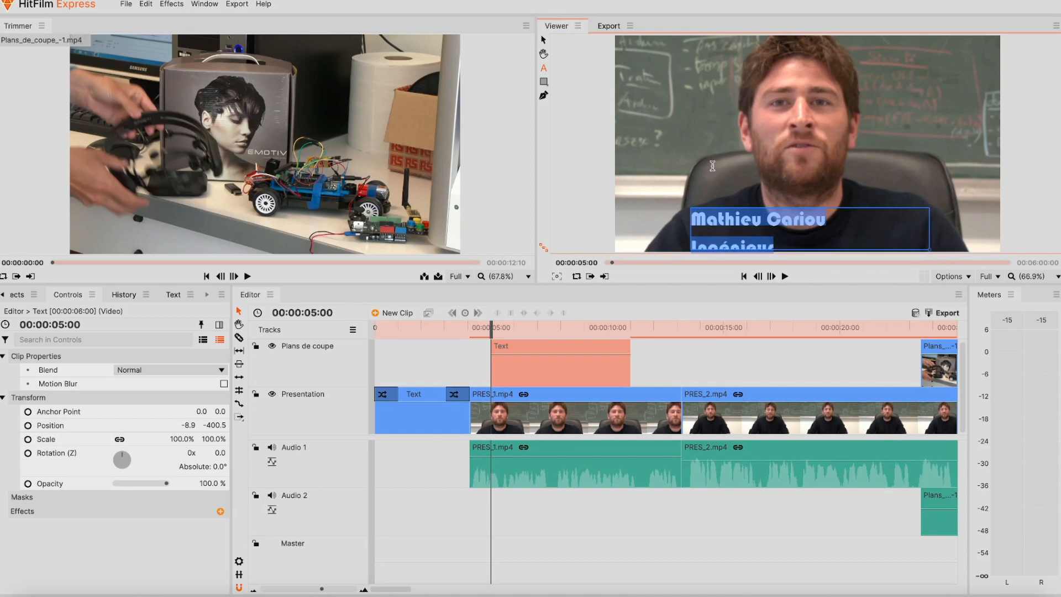
left_click(545, 42)
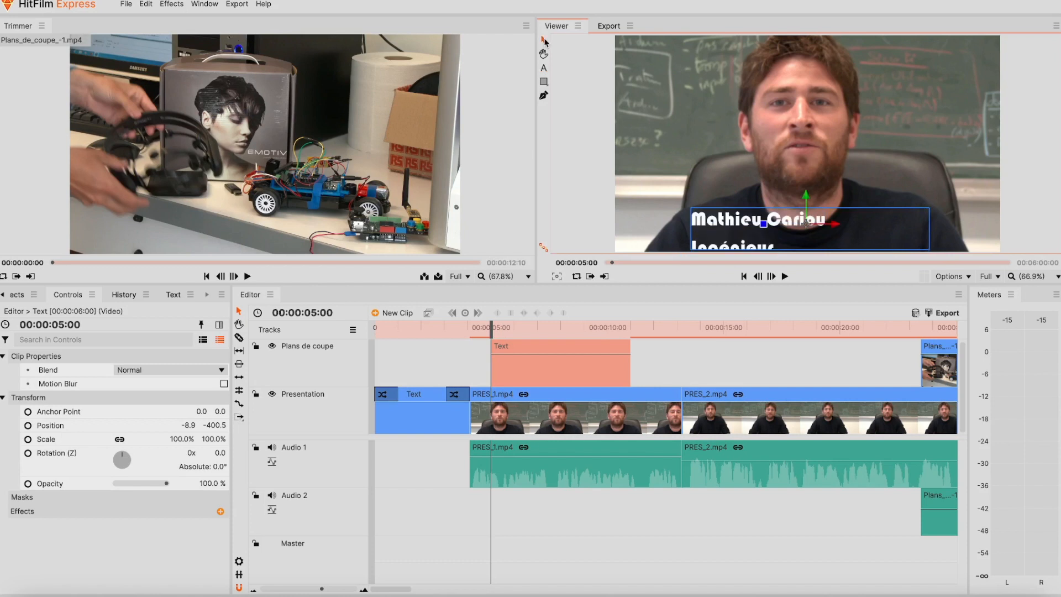
left_click_drag(806, 229, 806, 217)
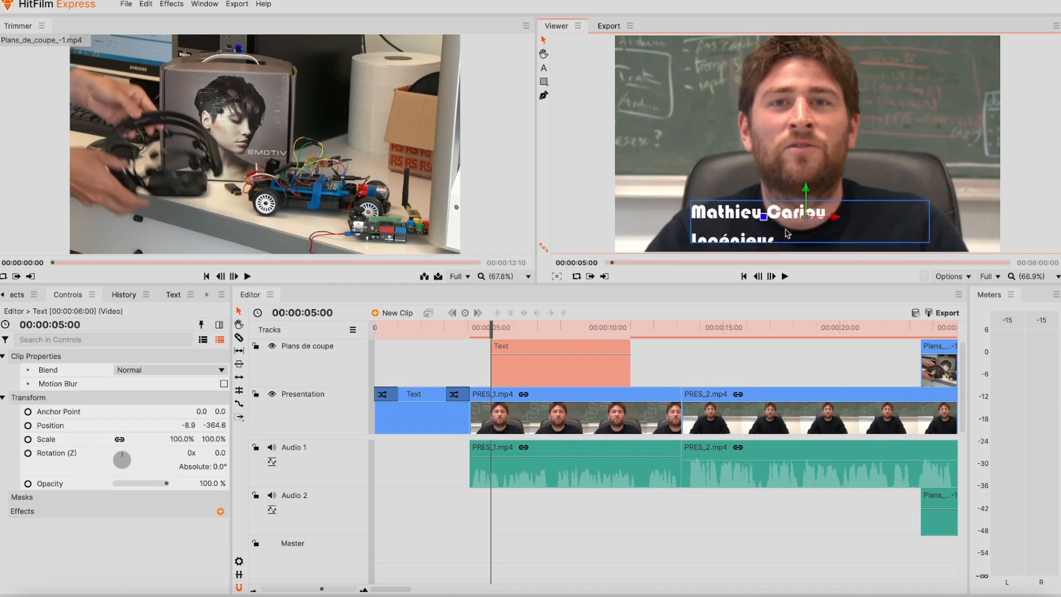
left_click(547, 69)
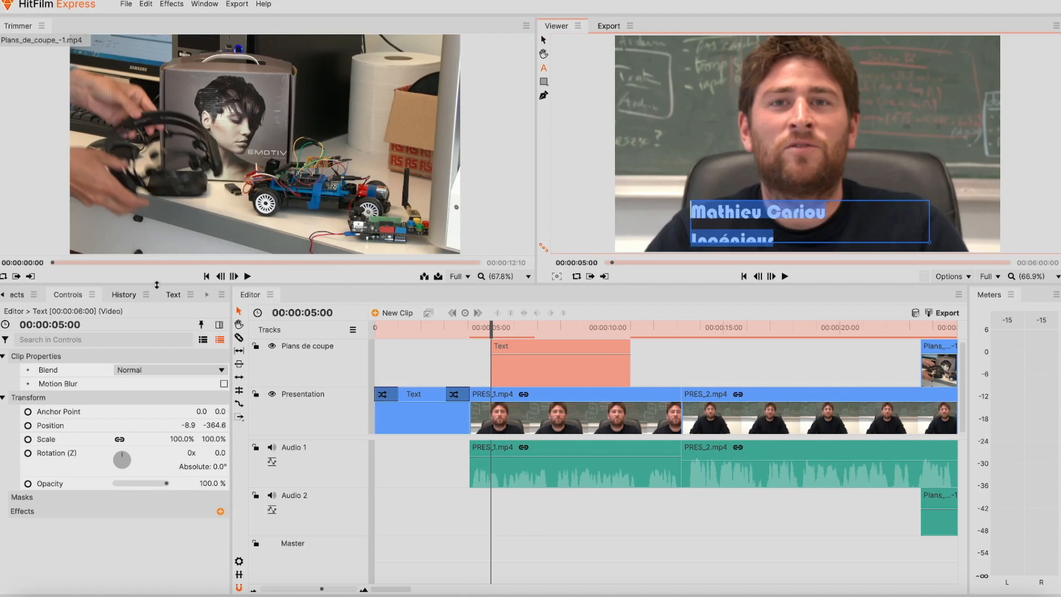
- Set the lower-third font to Arial and lower its size to 91
left_click(173, 296)
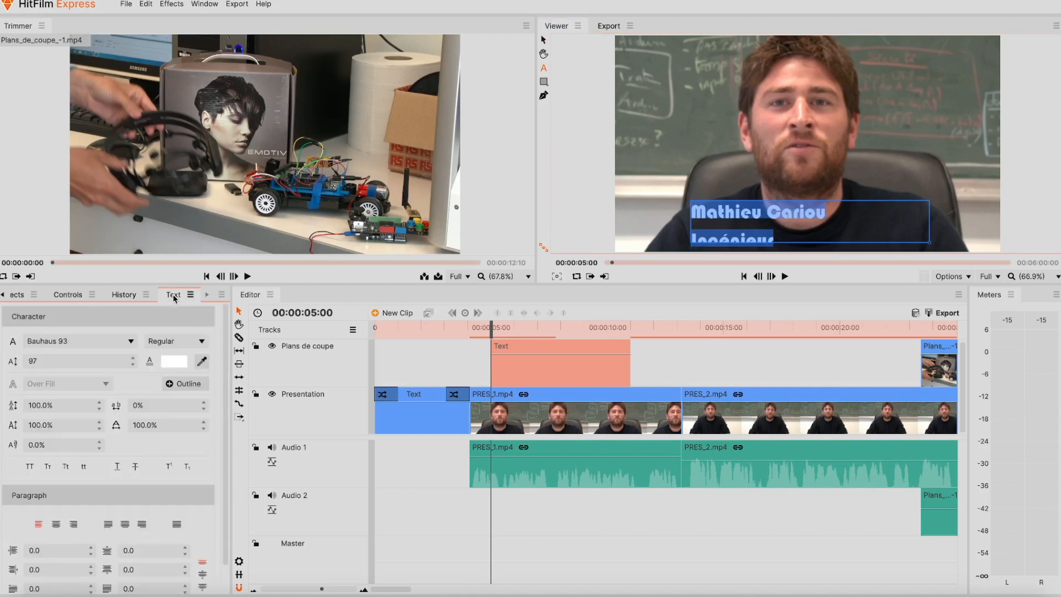
left_click(38, 344)
left_click(56, 41)
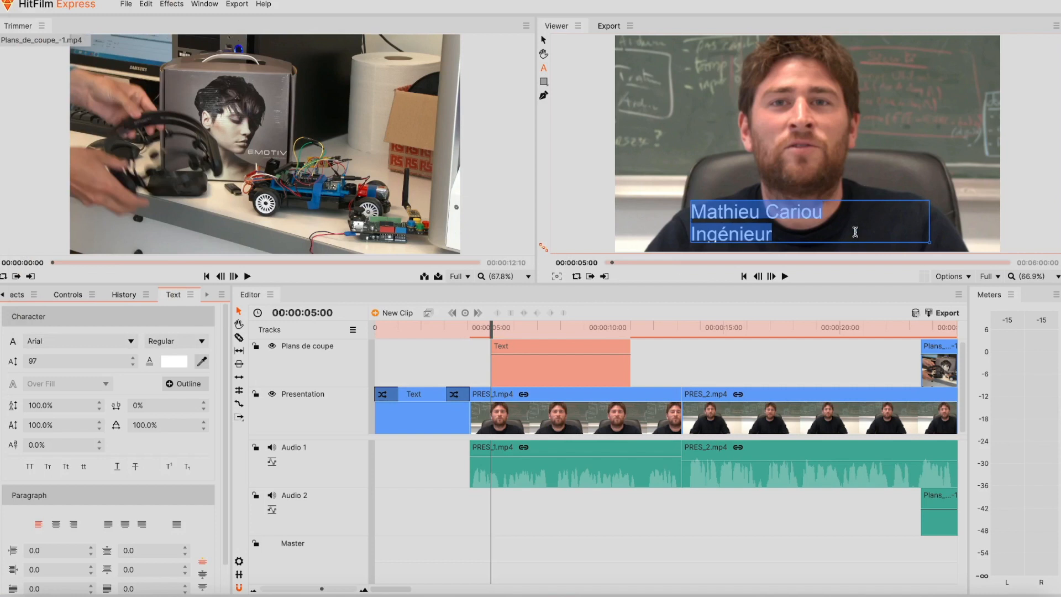
left_click(95, 362)
left_click(133, 365)
left_click(133, 365)
left_click(132, 365)
left_click(132, 365)
left_click(133, 365)
left_click(133, 365)
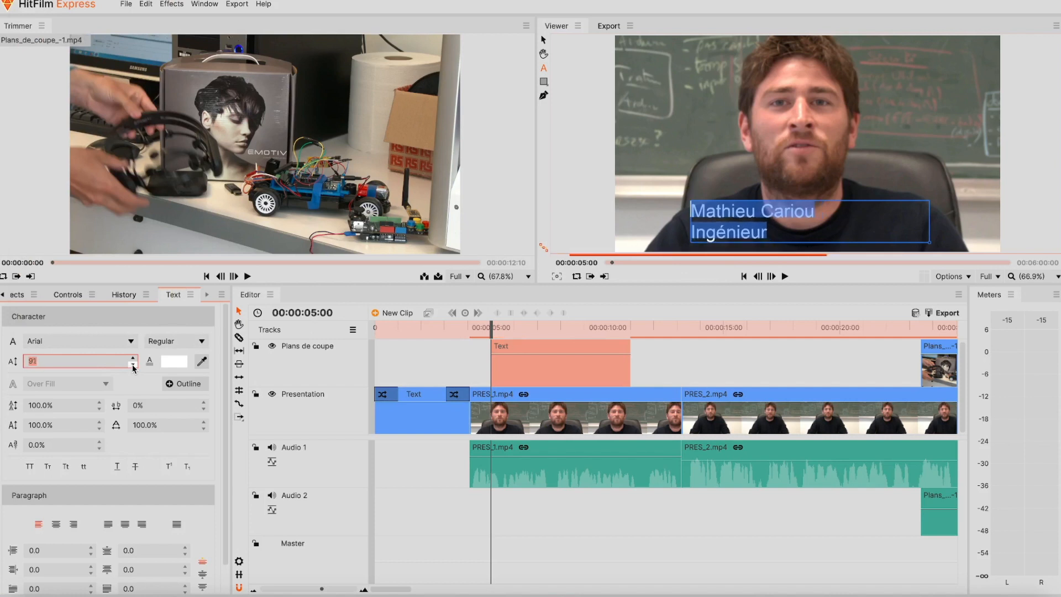
- Colour the word Ingénieur red using the colour wheel
left_click(788, 232)
left_click_drag(774, 233, 684, 237)
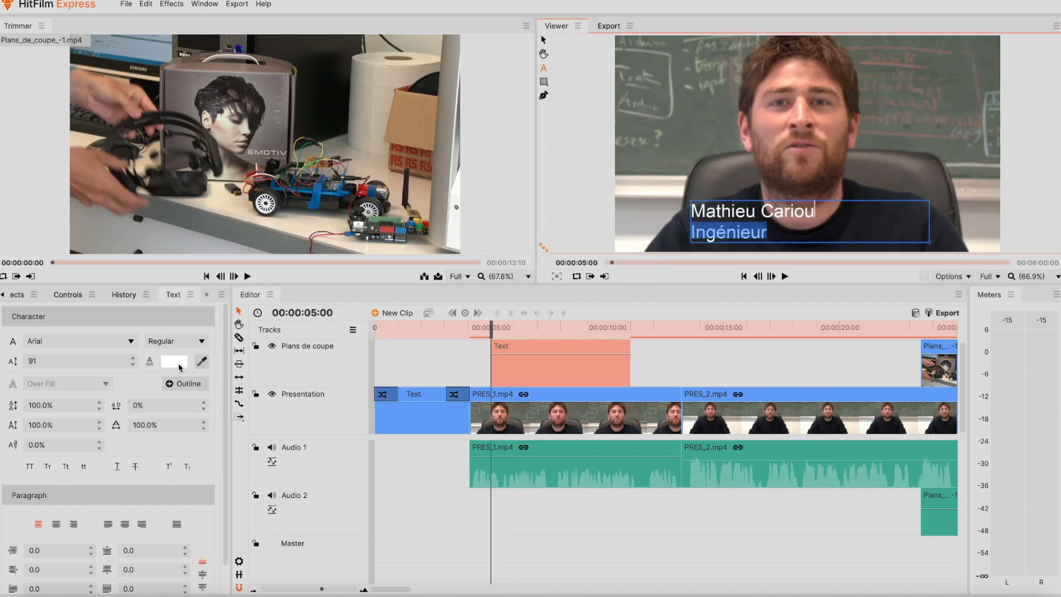
left_click(176, 363)
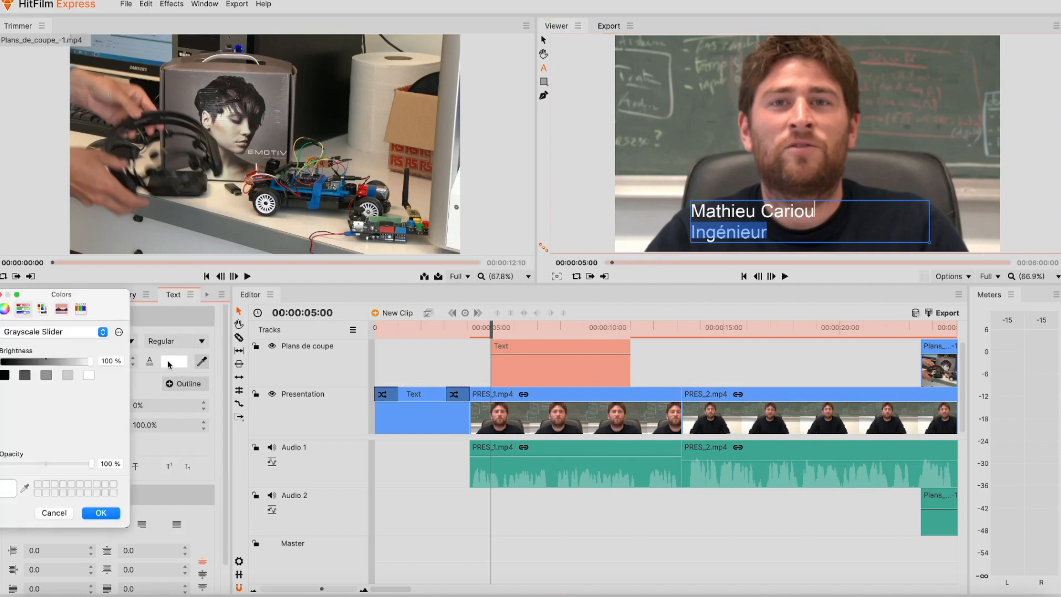
left_click(5, 310)
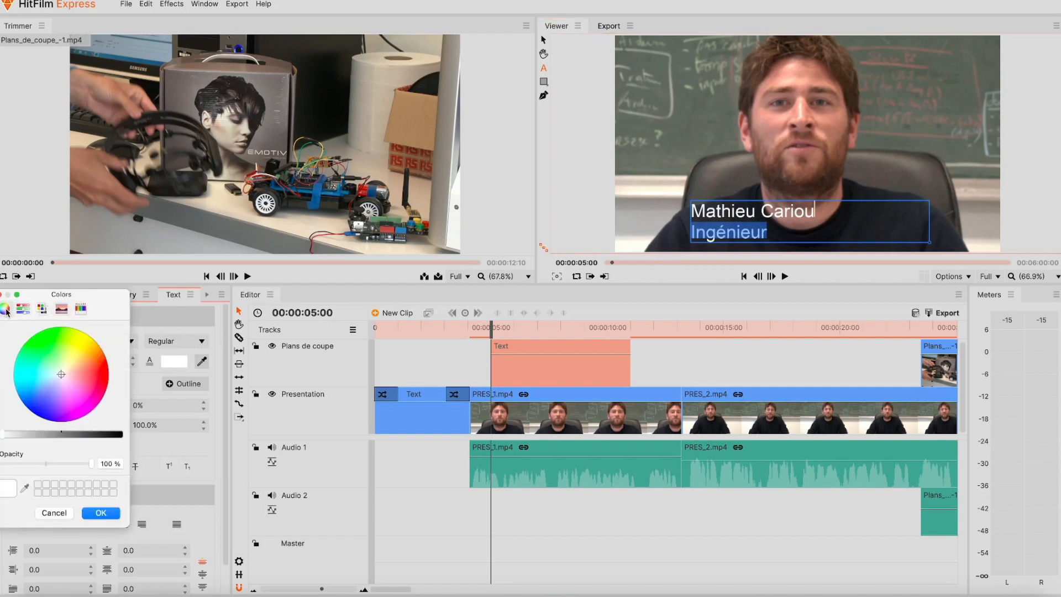
left_click(103, 378)
left_click(100, 513)
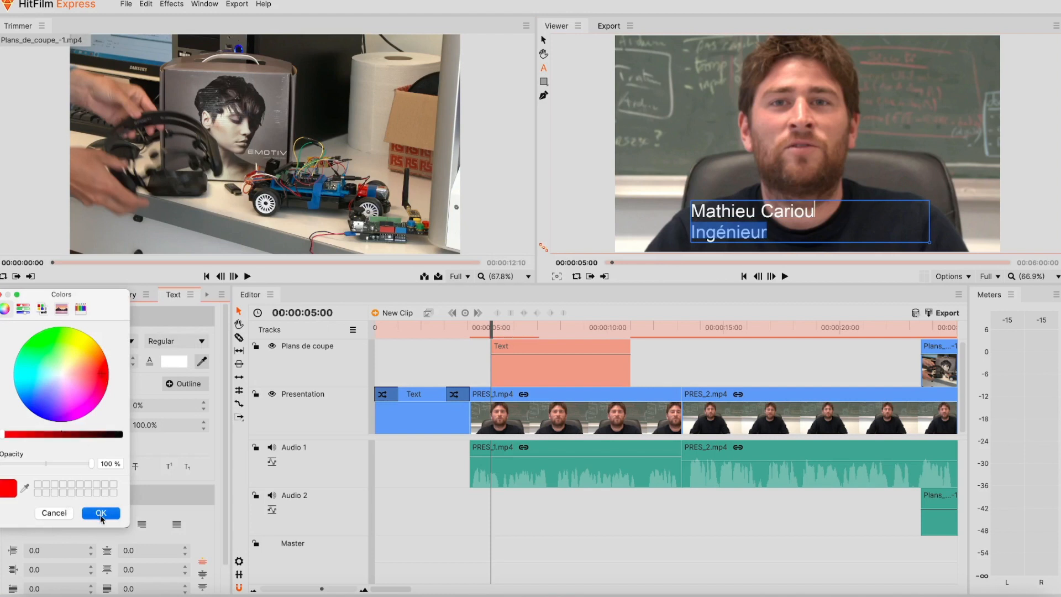
left_click(870, 187)
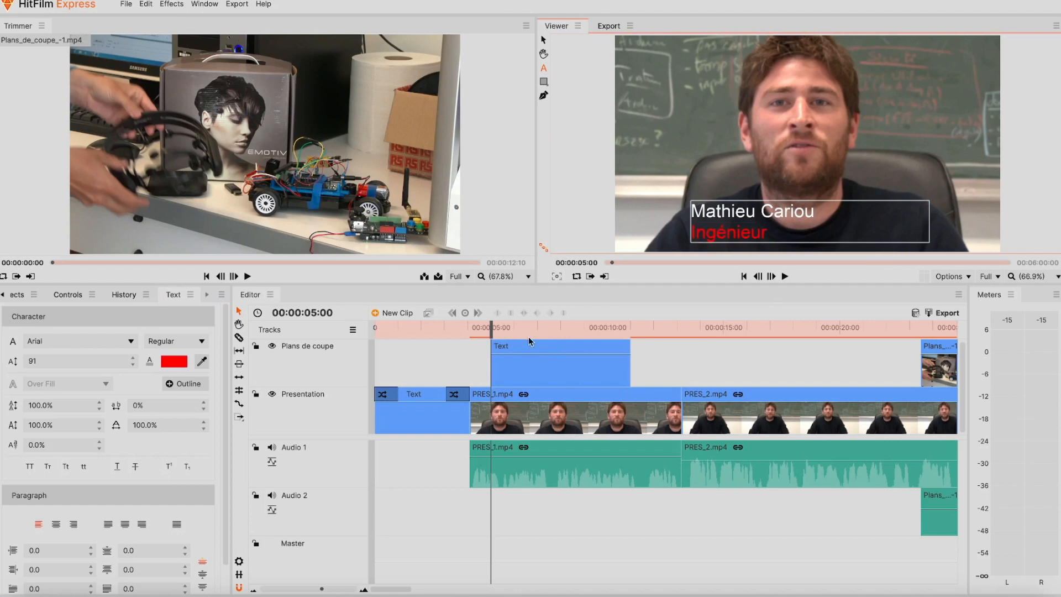
- Preview the timeline from just before the title appears
left_click_drag(493, 326, 476, 326)
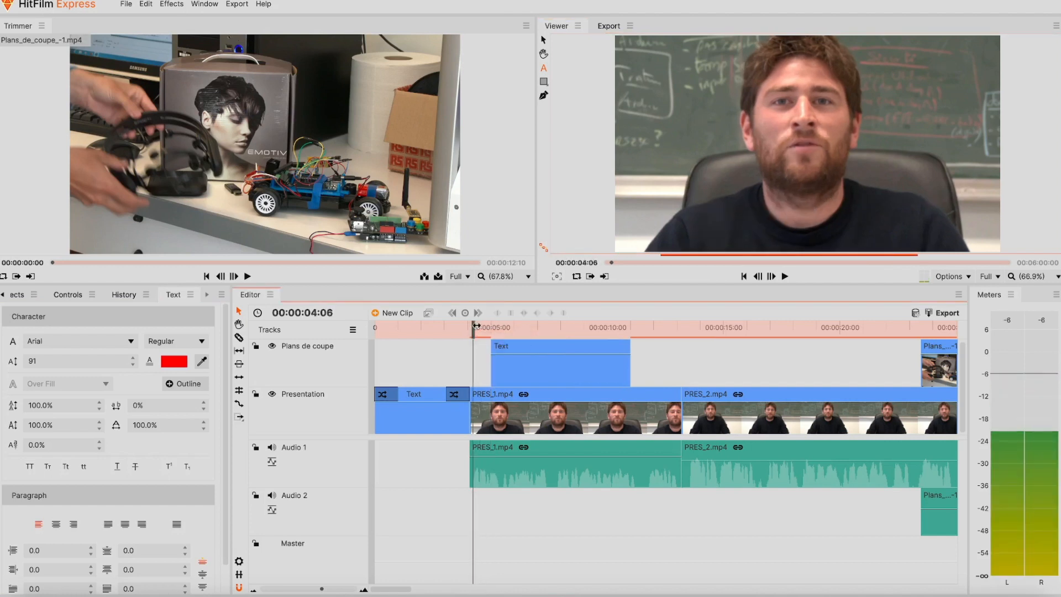
key("space")
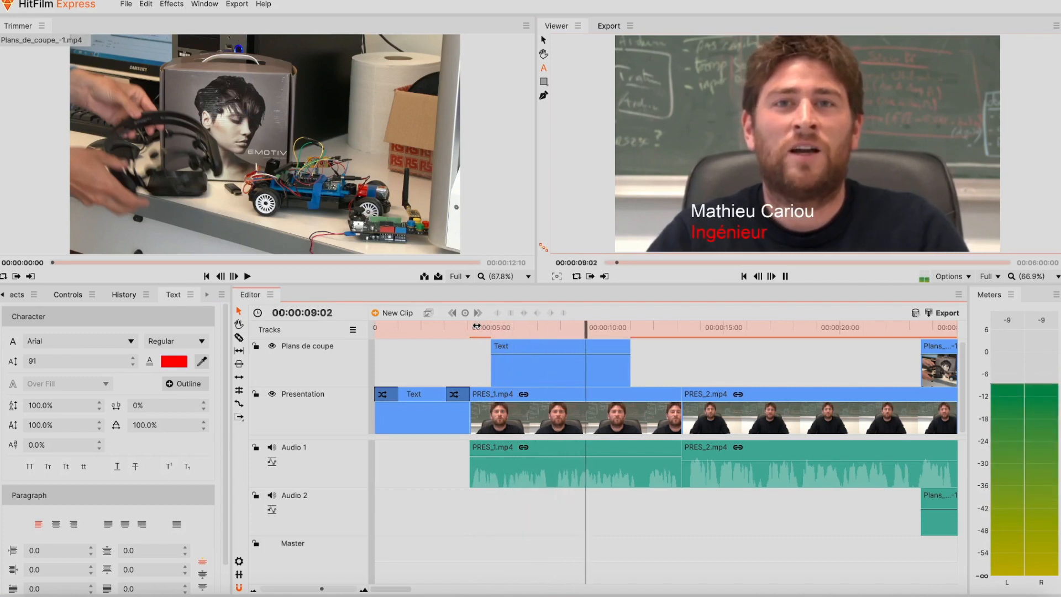
key("space")
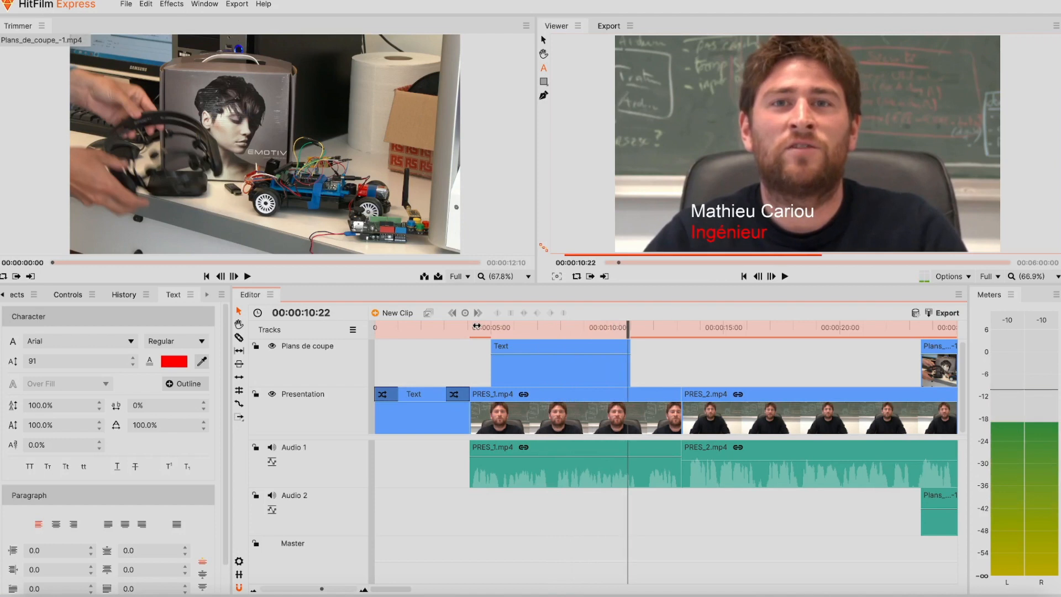
- Shift the lower-third Text clip slightly earlier and trim it to 00:00:04:01 long
left_click_drag(519, 347, 508, 345)
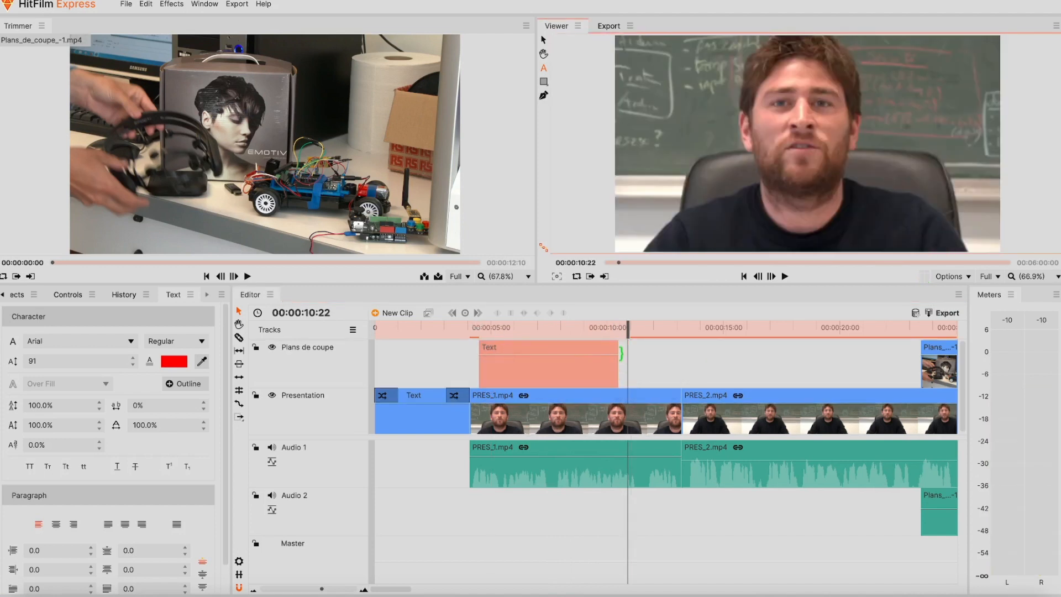
left_click_drag(621, 352, 575, 357)
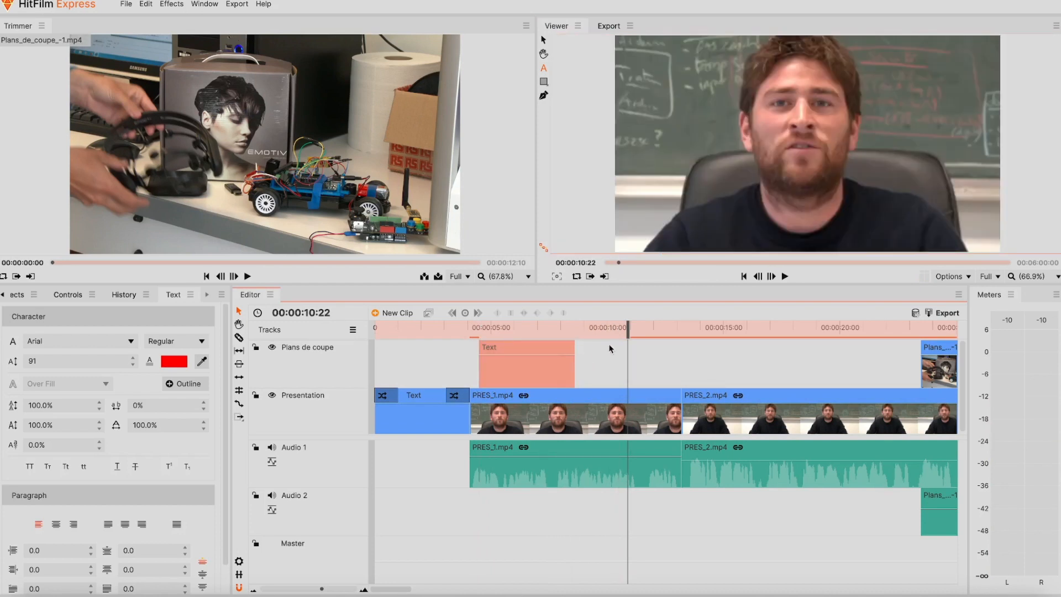
left_click_drag(623, 327, 471, 340)
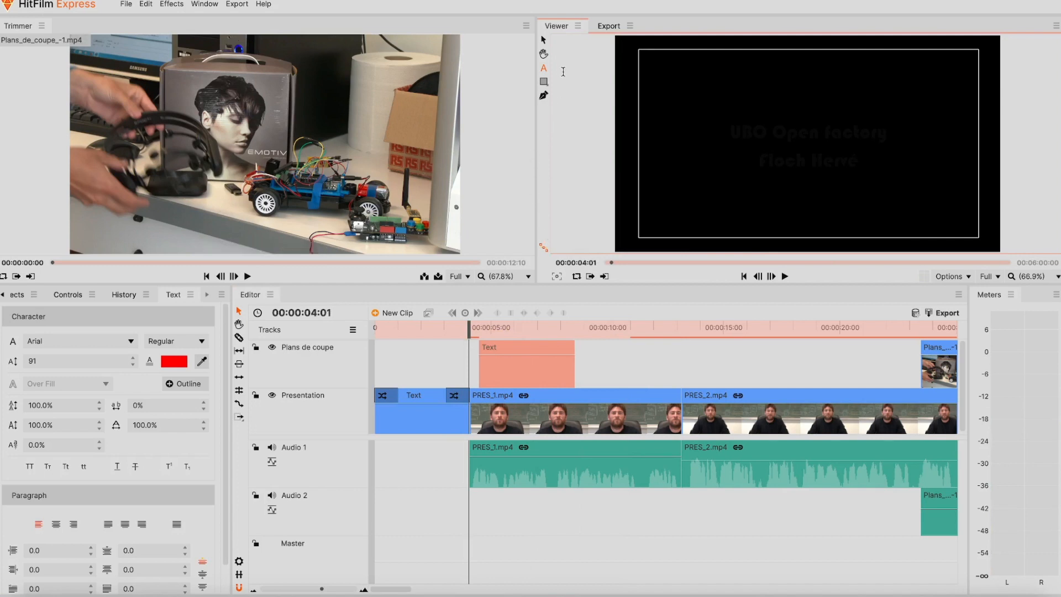
left_click(545, 41)
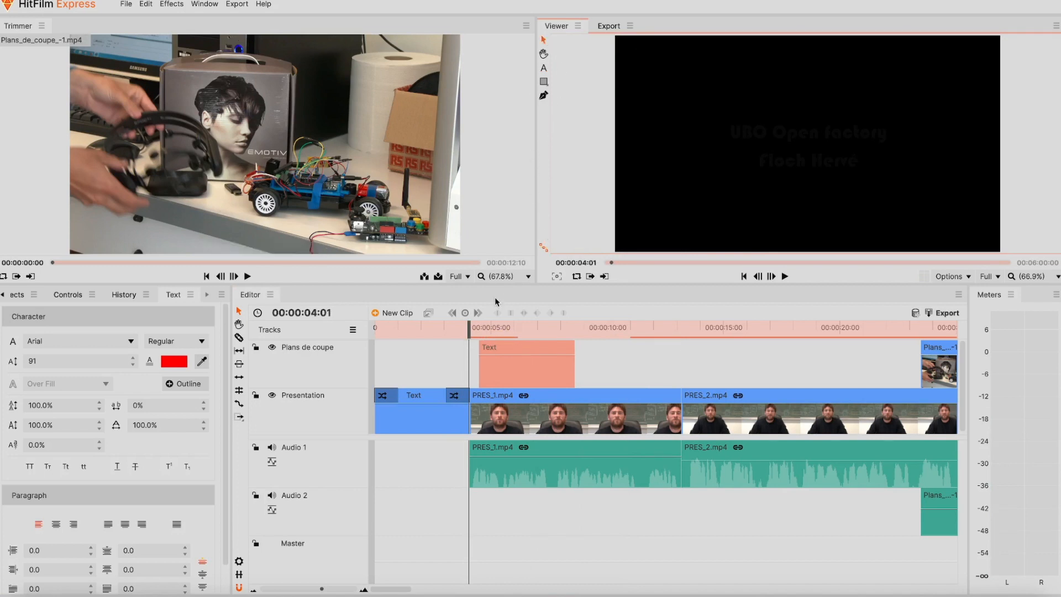
left_click_drag(468, 328, 478, 327)
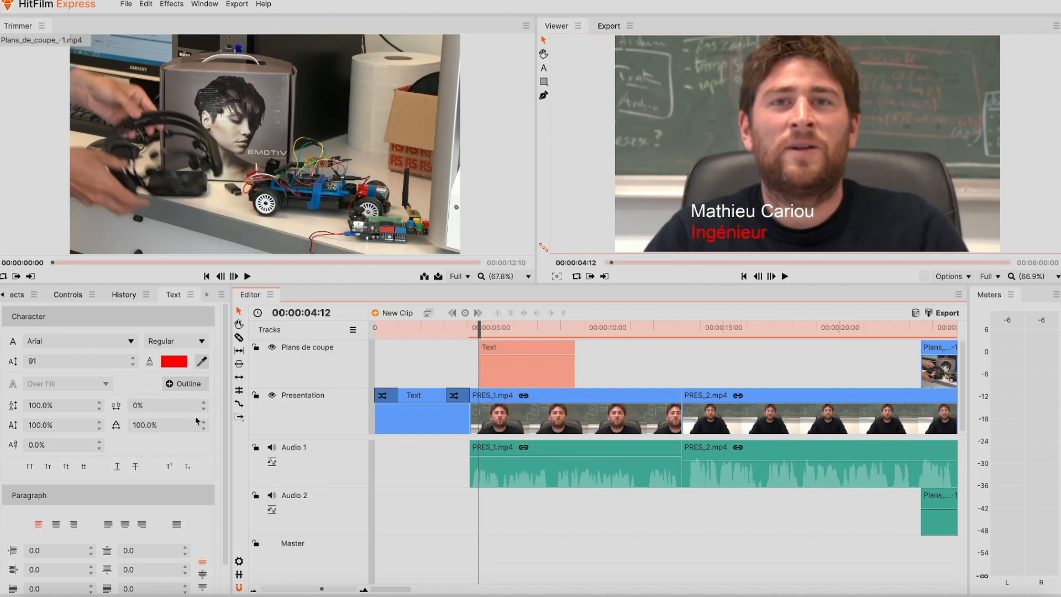
left_click(69, 295)
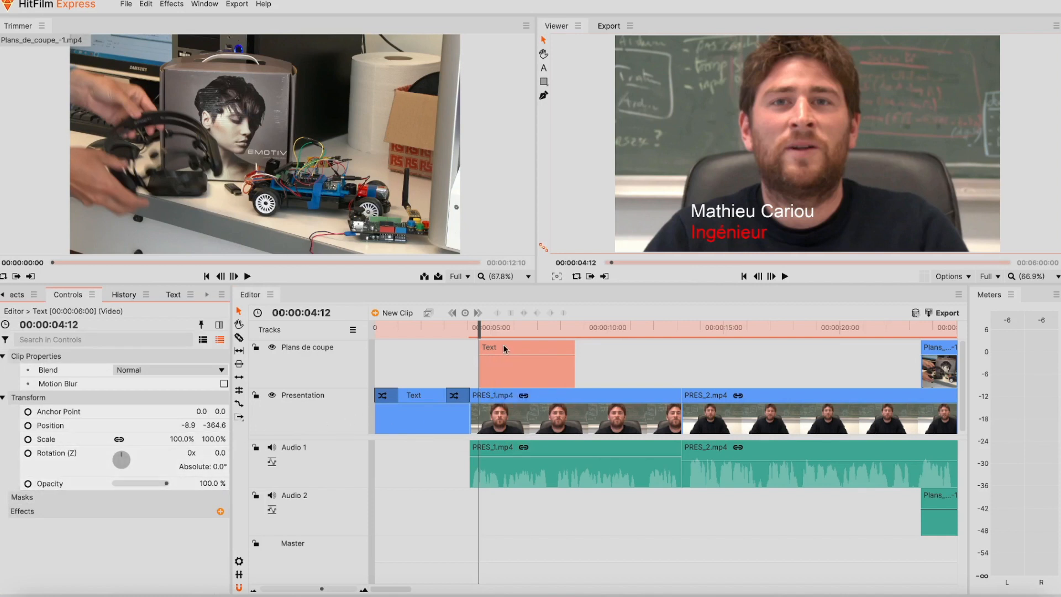
- Add an Opacity keyframe at 0% at the start of the Text clip
mouse_move(505, 355)
left_mouse_down()
mouse_move(506, 390)
mouse_move(507, 355)
left_mouse_up()
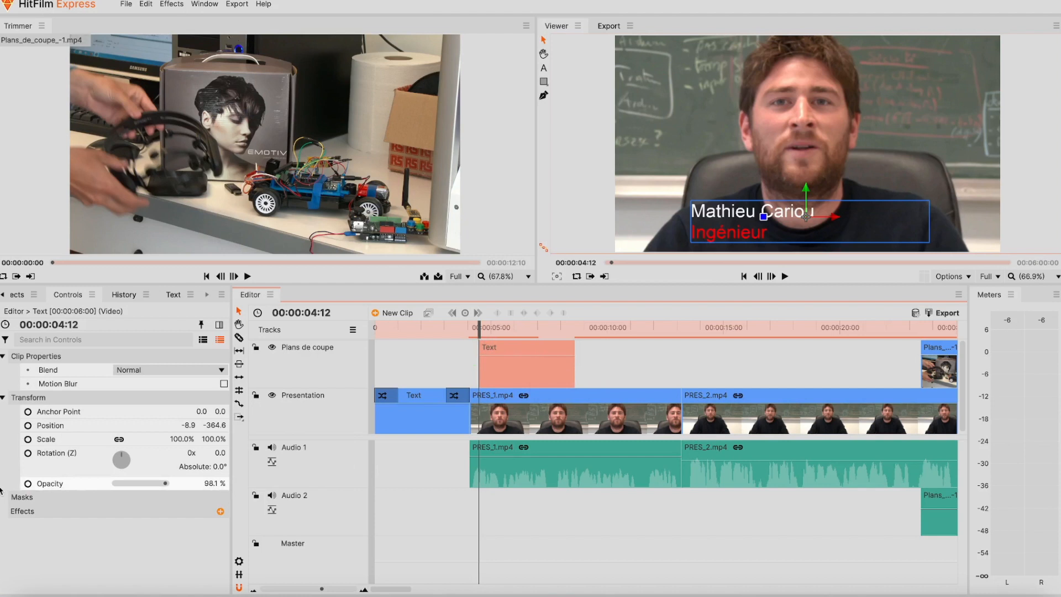
left_click(28, 484)
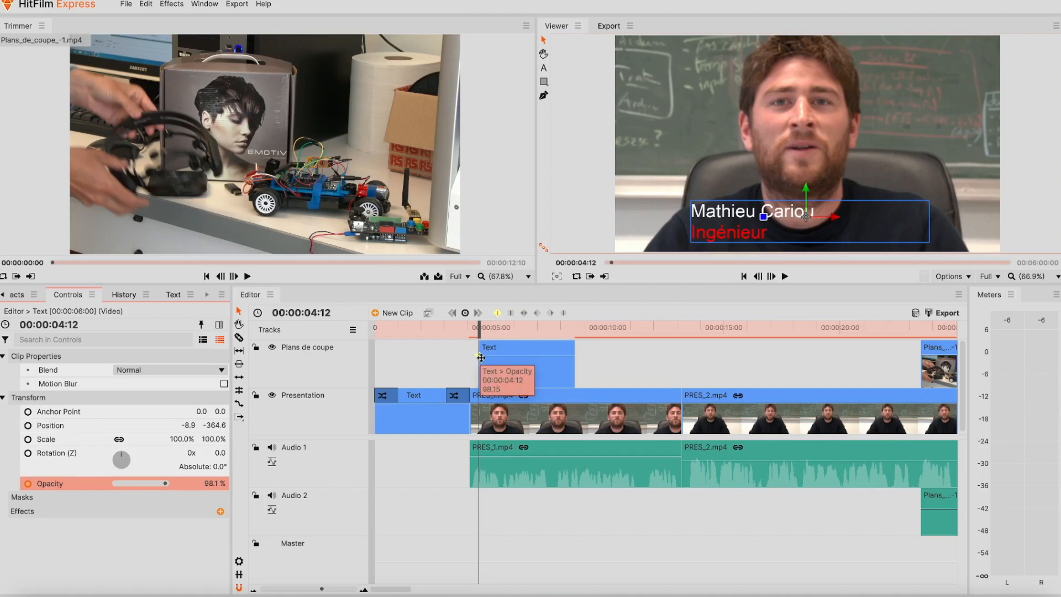
left_click_drag(479, 357, 479, 388)
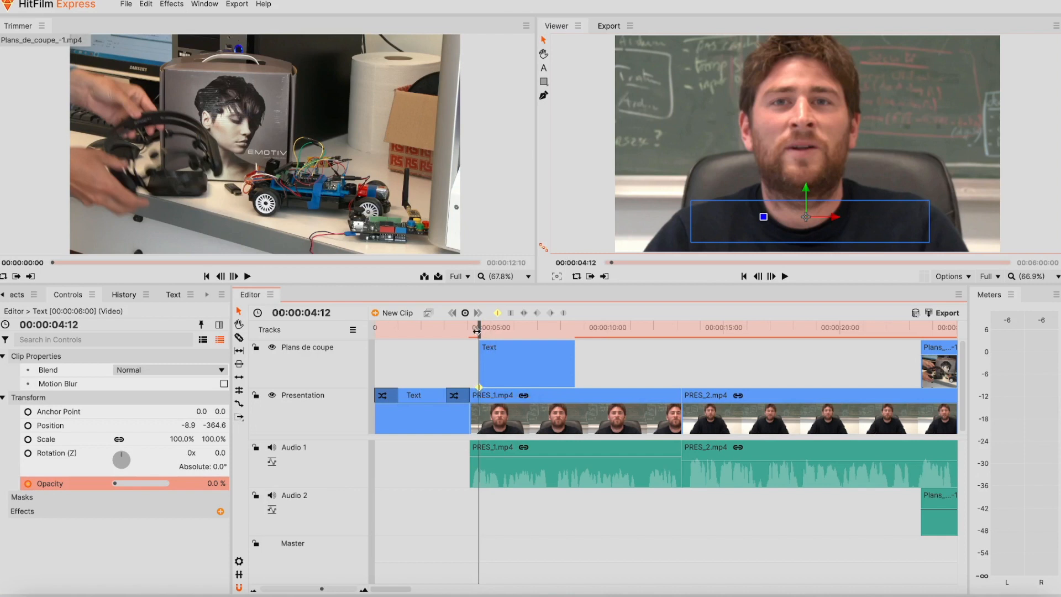
- Add a second Opacity keyframe at 100% around 00:00:05:09 so the caption fades in
left_click_drag(322, 590, 327, 590)
left_click_drag(539, 326, 568, 327)
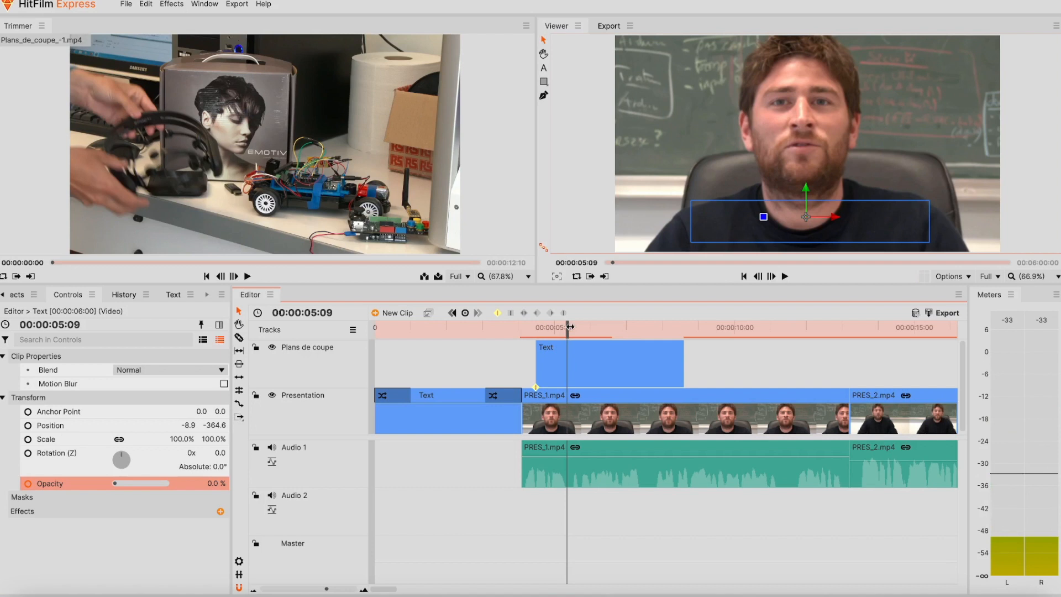
left_click(466, 313)
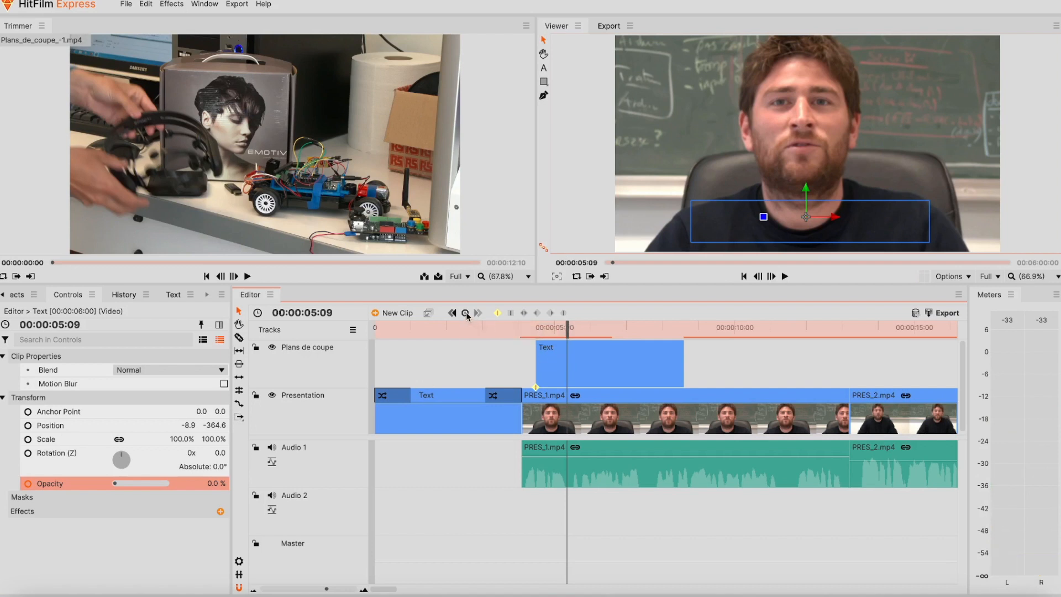
left_click_drag(114, 480, 171, 483)
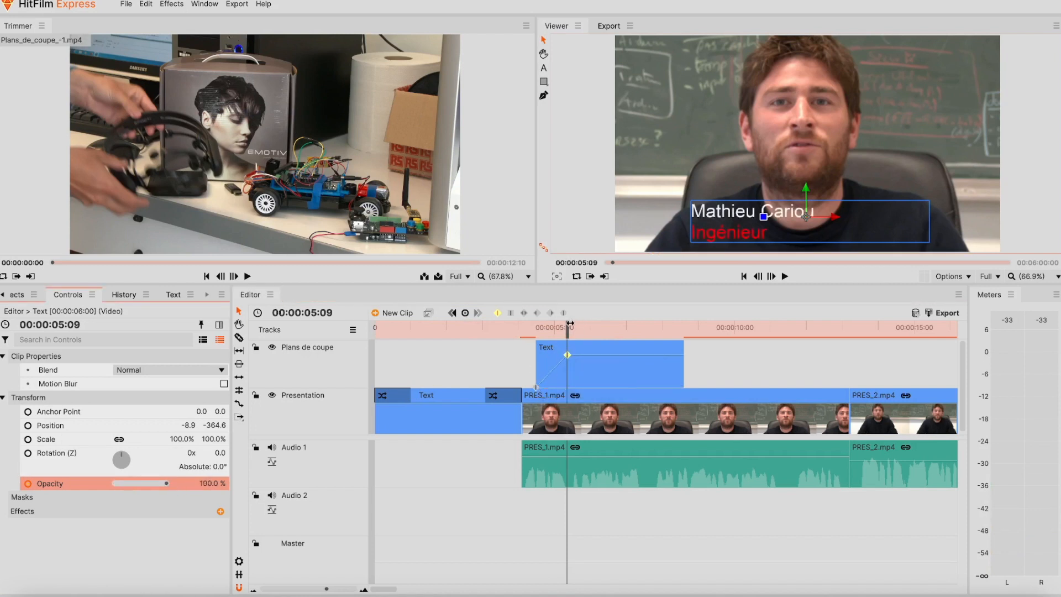
left_click_drag(569, 325, 654, 325)
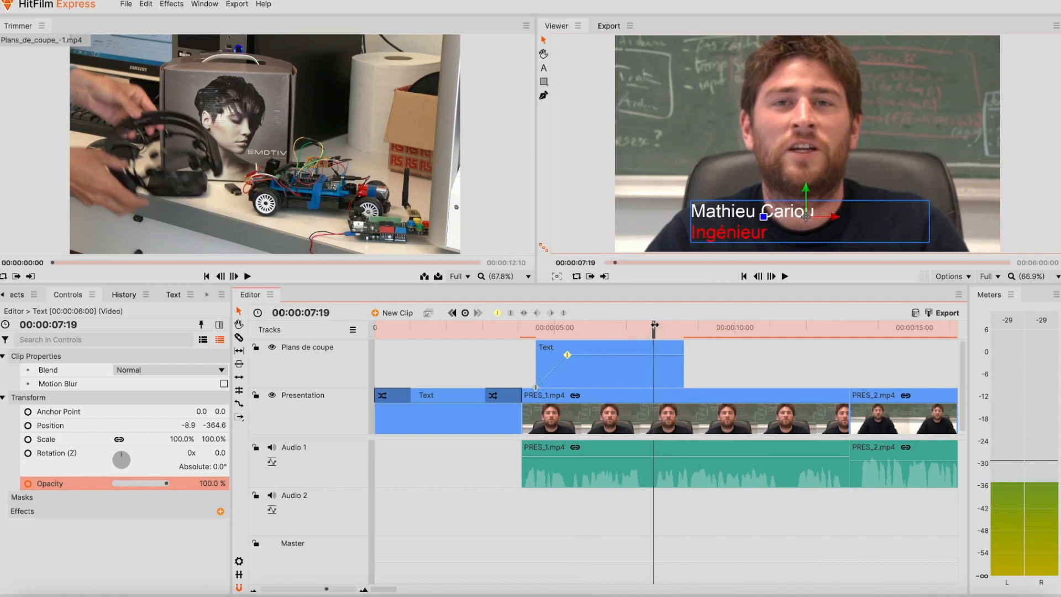
- Add Opacity keyframes at 00:00:07:19 and 00:00:08:14, setting the last one to 0%
left_click(465, 313)
left_click_drag(652, 324, 682, 326)
left_click(465, 314)
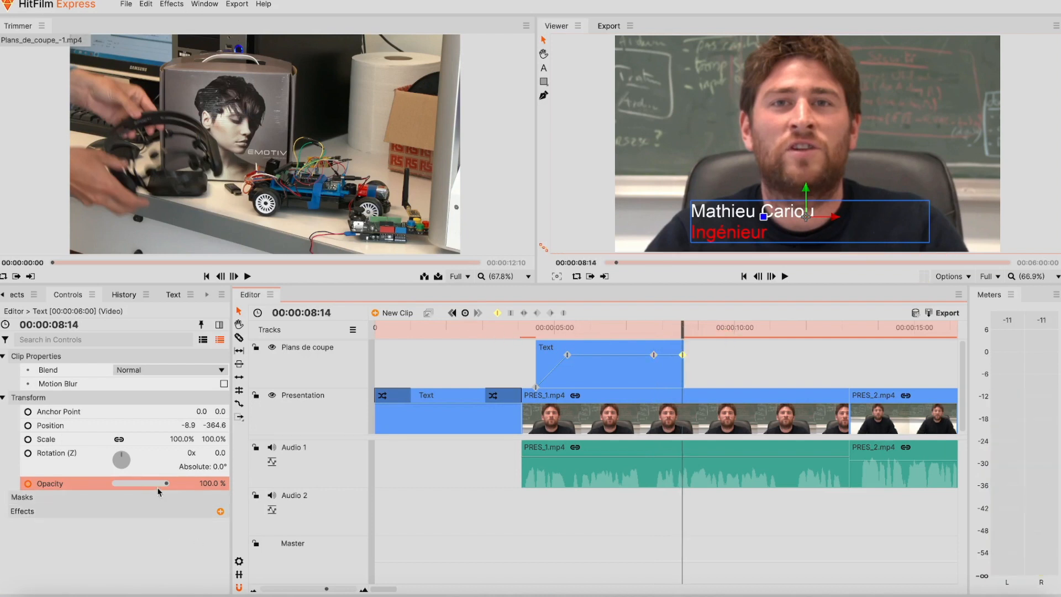
left_click_drag(167, 485, 114, 486)
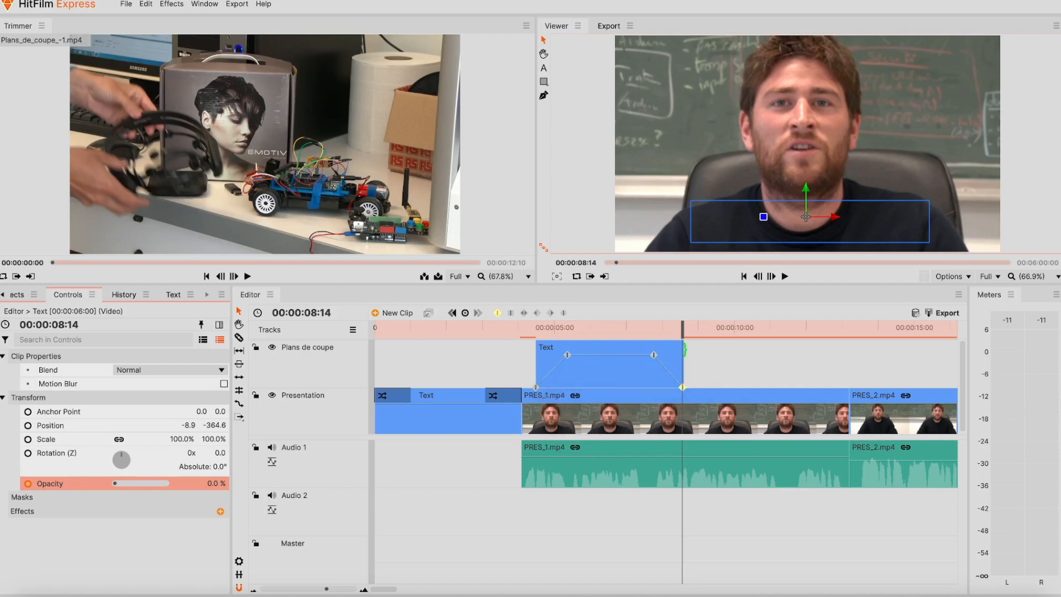
- Play back the lower-third to check its fade in and out
left_click_drag(685, 333, 490, 332)
key("space")
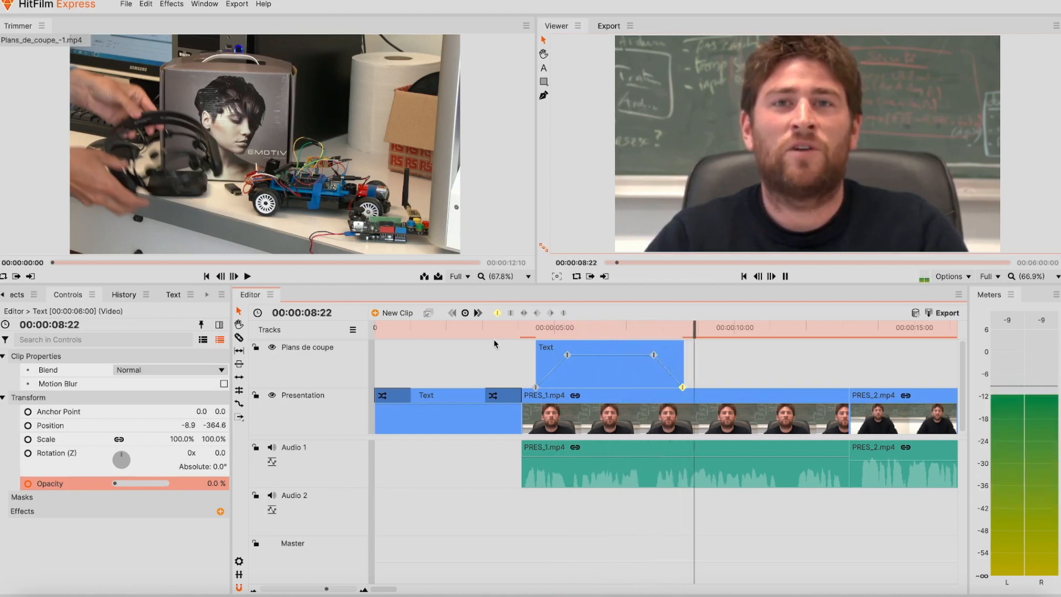
key("space")
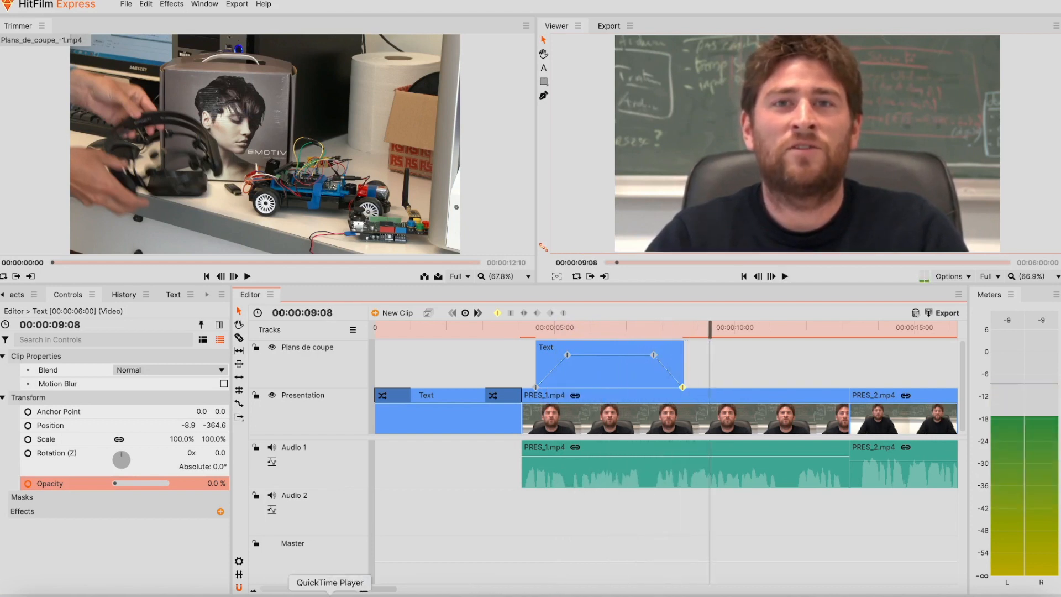
- Zoom the timeline out to 1:45 and copy the lower-third Text clip
scroll(326, 590, "down", 2)
mouse_move(308, 591)
left_mouse_down()
mouse_move(300, 591)
mouse_move(313, 594)
left_mouse_up()
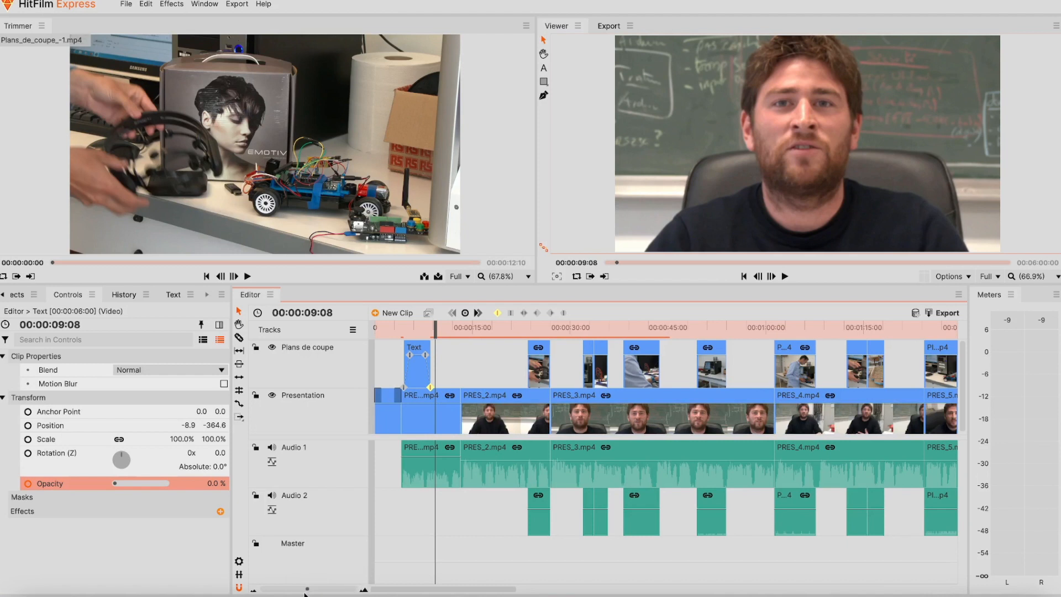
left_click_drag(307, 591, 305, 591)
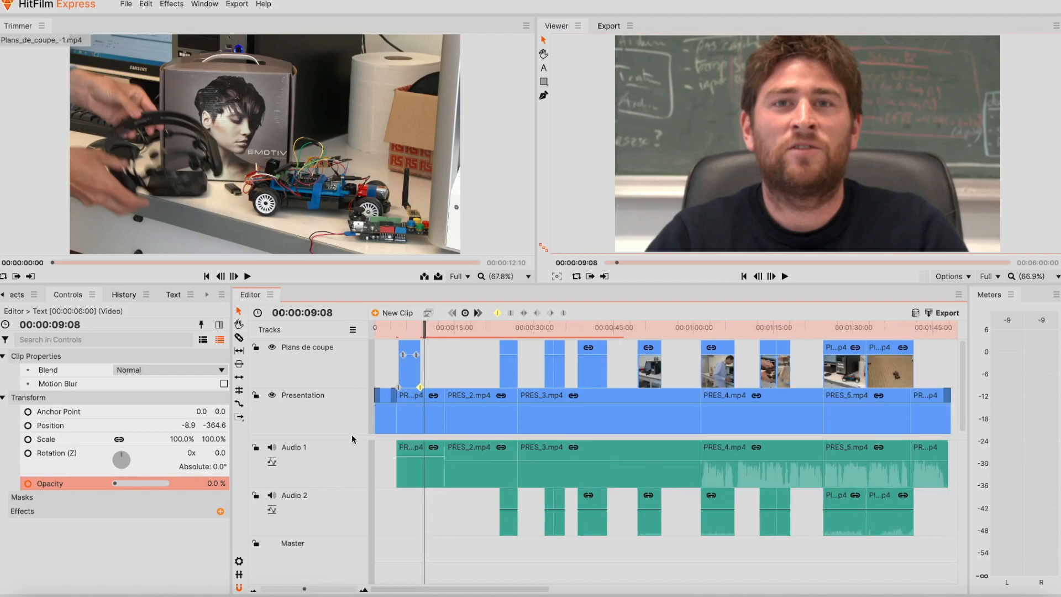
left_click(410, 354)
mouse_move(410, 355)
left_mouse_down()
mouse_move(577, 356)
mouse_move(414, 356)
left_mouse_up()
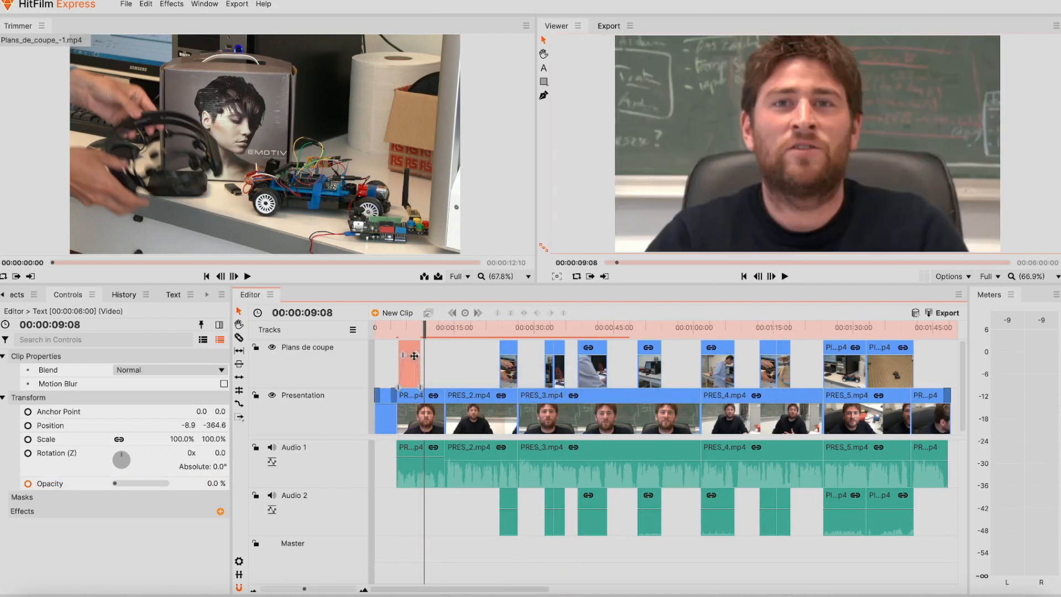
- Paste the Text clip at 00:01:43:14 and slide it slightly later, around 1:44
left_click(927, 336)
key("ctrl+v")
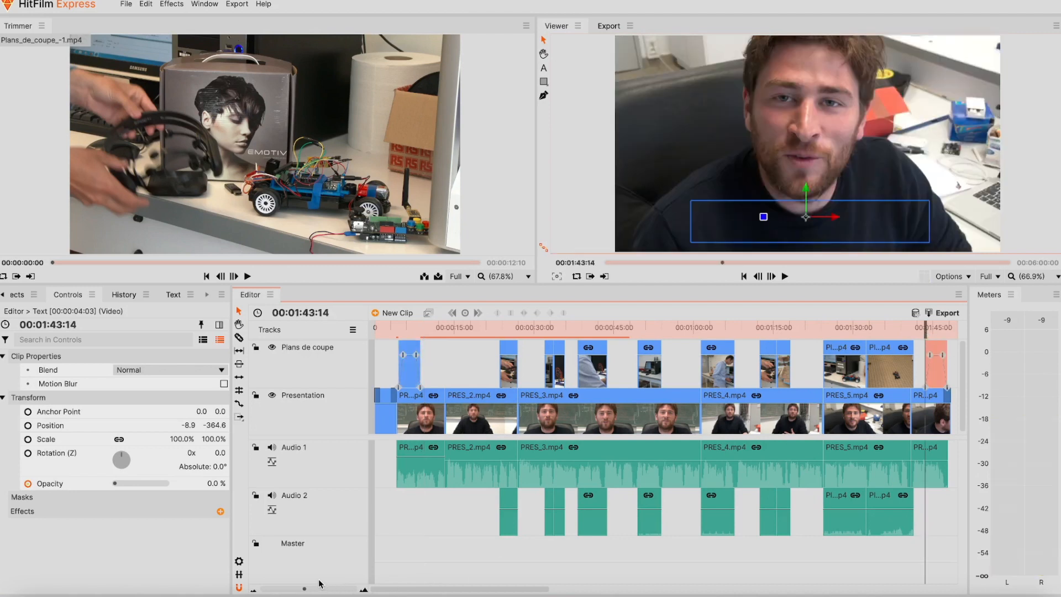
left_click_drag(308, 590, 320, 589)
left_click_drag(702, 348, 715, 348)
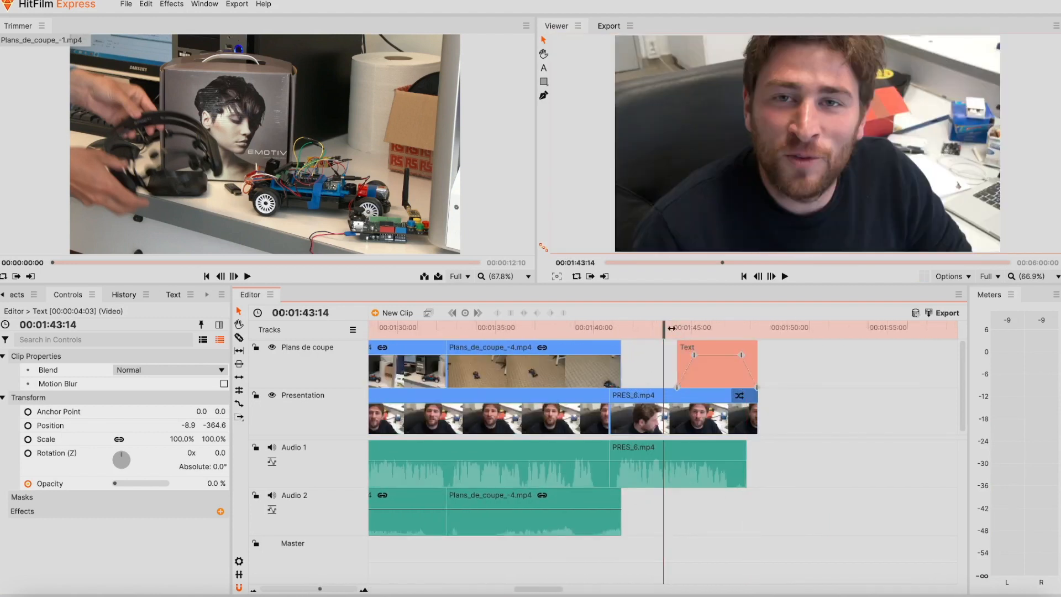
- Replace the copied caption's name and job line with the presenter's e-mail address
left_click_drag(663, 326, 705, 325)
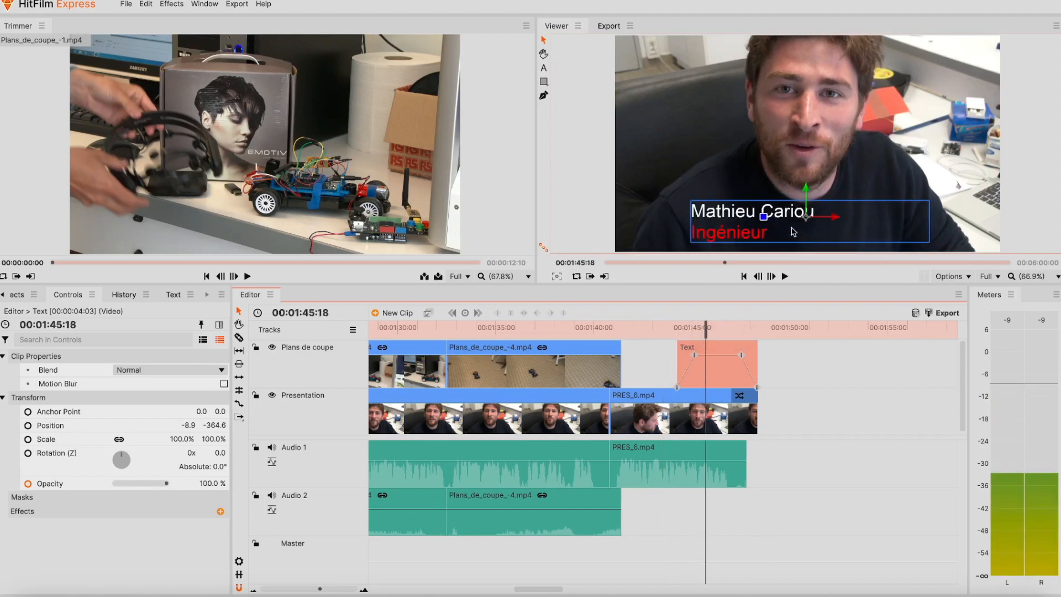
double_click(772, 234)
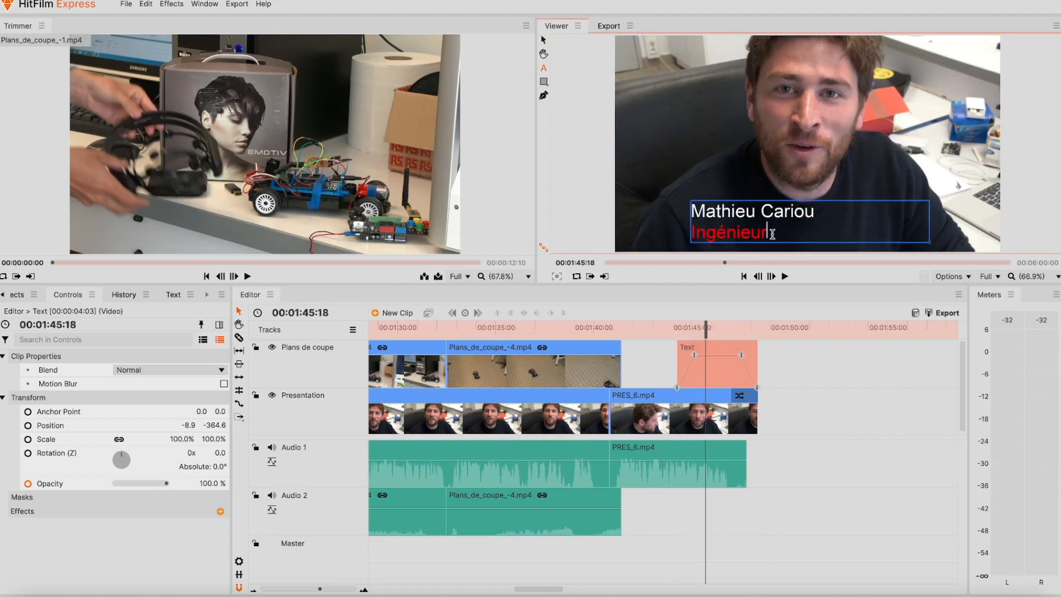
key("BackSpace")
key("BackSpace")
key("BackSpace")
key("BackSpace")
key("BackSpace")
key("BackSpace")
key("BackSpace")
key("BackSpace")
key("BackSpace")
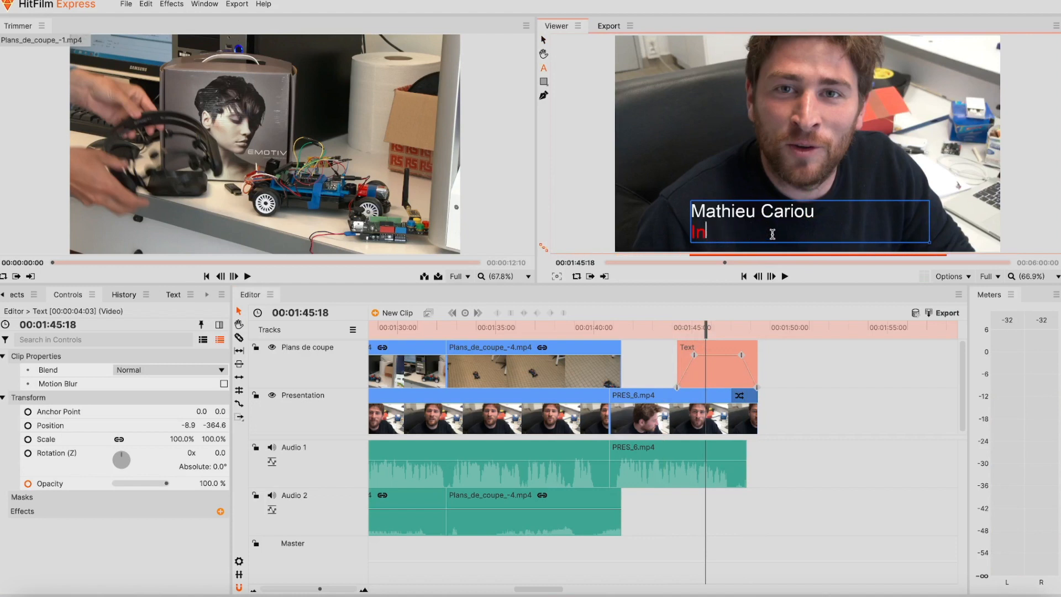
key("Left")
key("Left")
key("Left")
key("BackSpace")
key("Right")
key("Right")
key("Right")
key("Right")
key("Right")
key("Right")
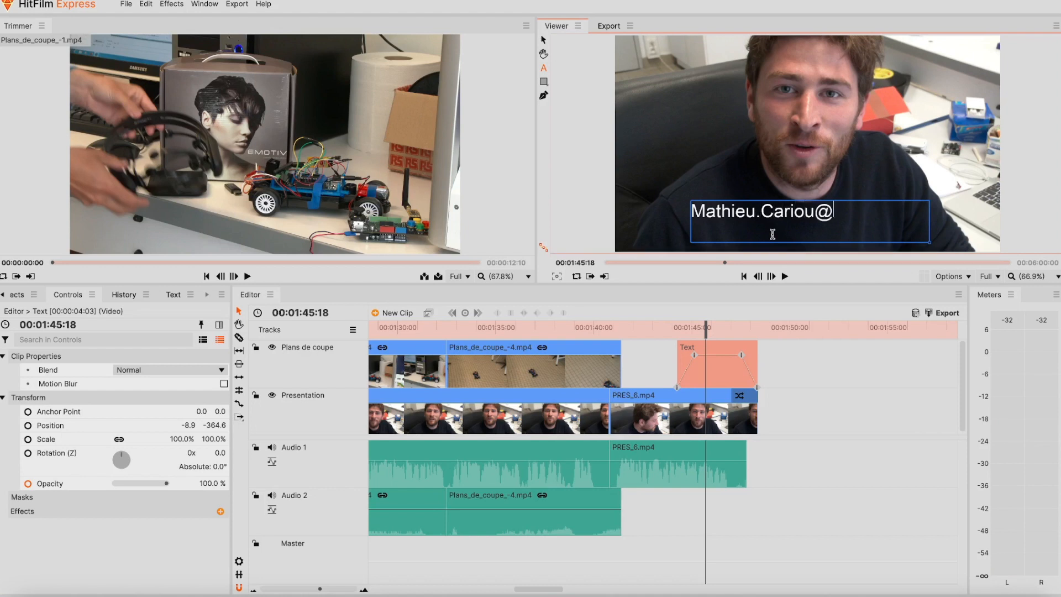
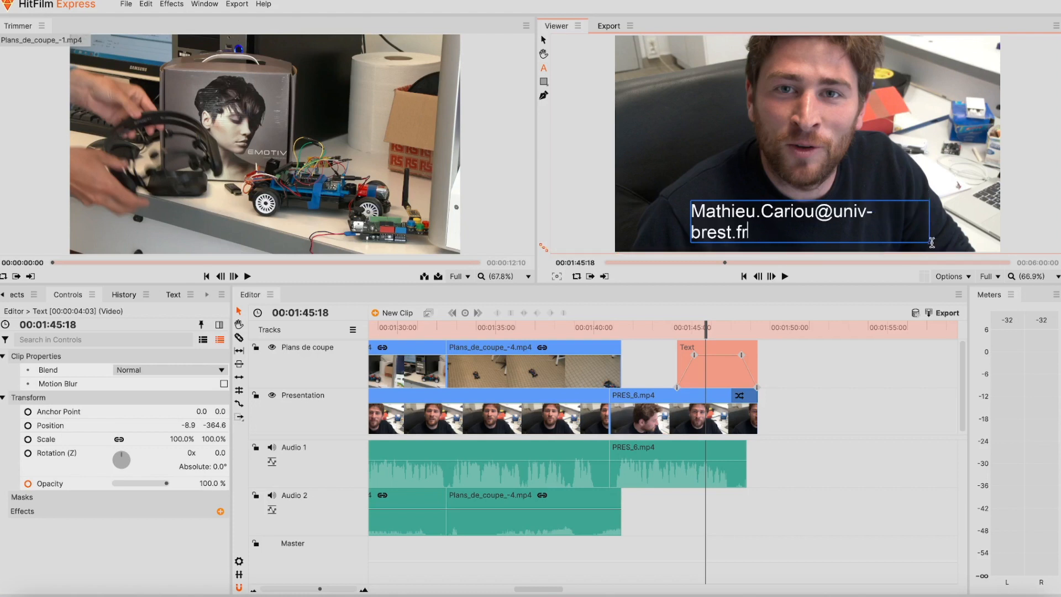
- Widen the text box, set font size 88, centre both alignments, and preview the ending
key("ctrl+a")
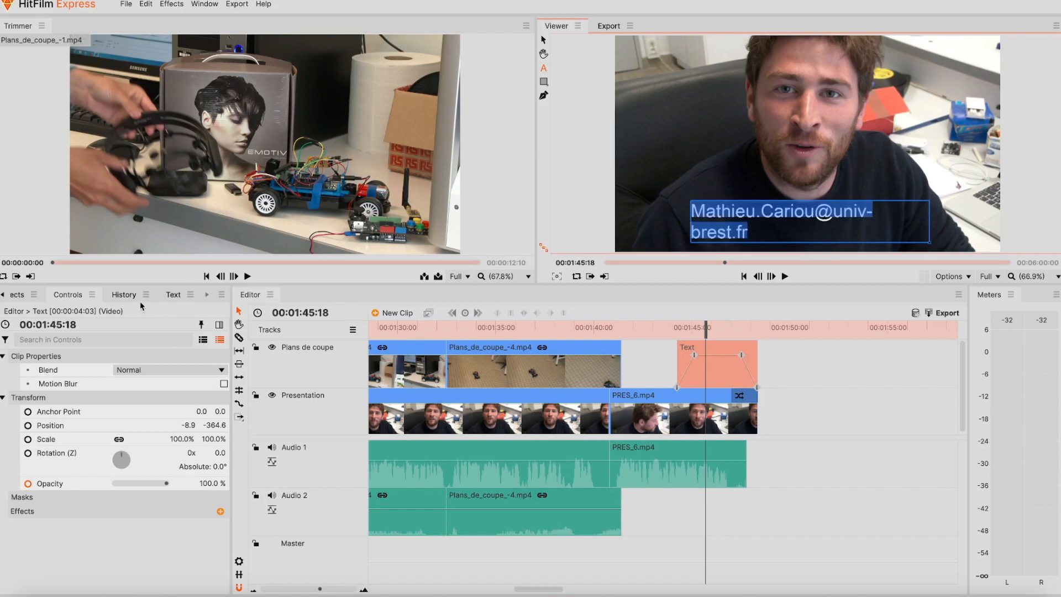
left_click(171, 295)
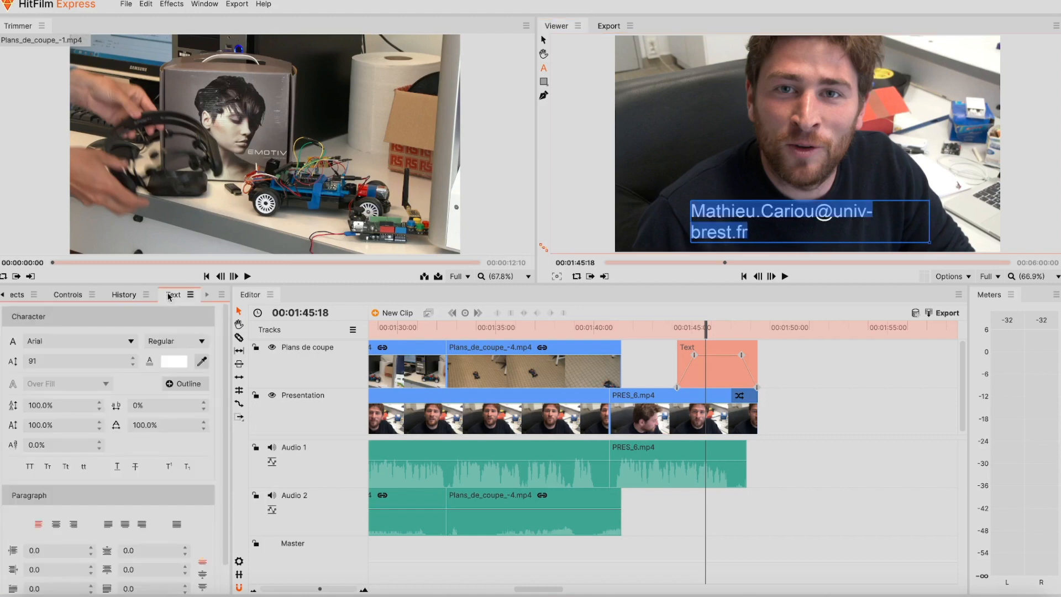
left_click(132, 365)
left_click_drag(928, 242, 935, 241)
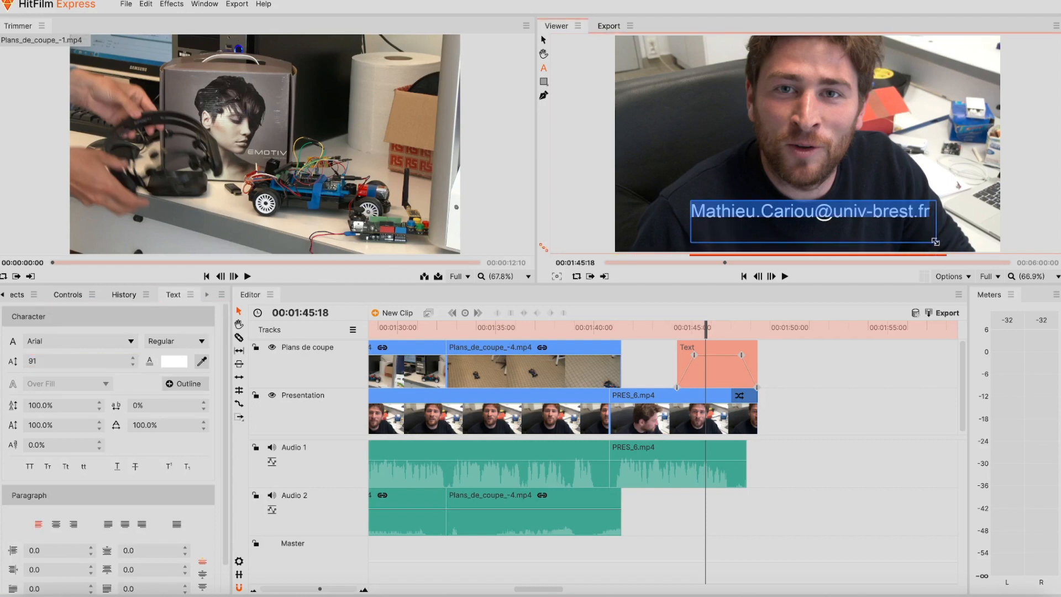
left_click(107, 360)
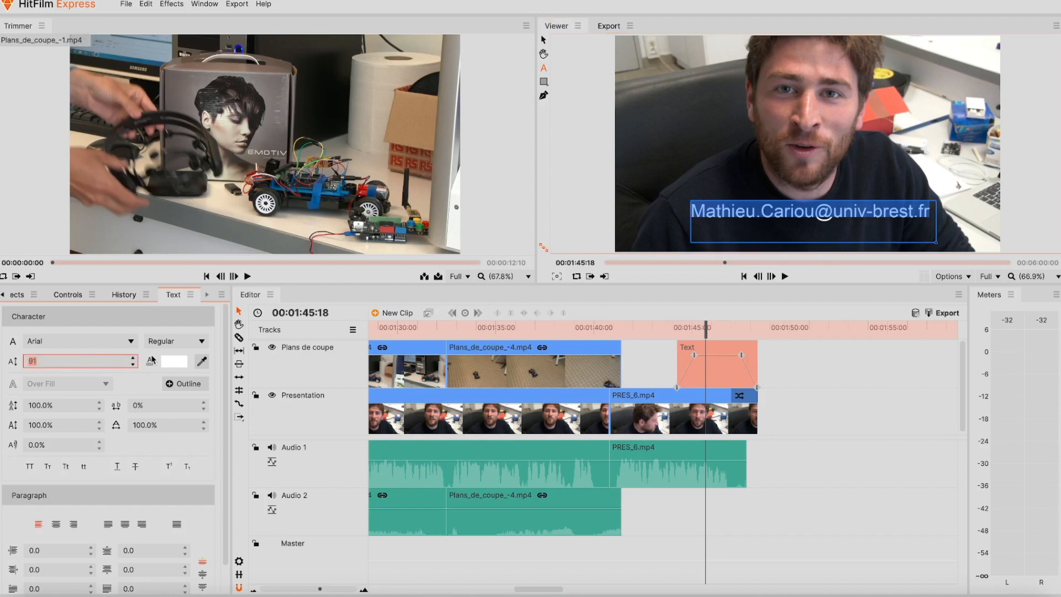
left_click(133, 365)
left_click(134, 365)
left_click(133, 365)
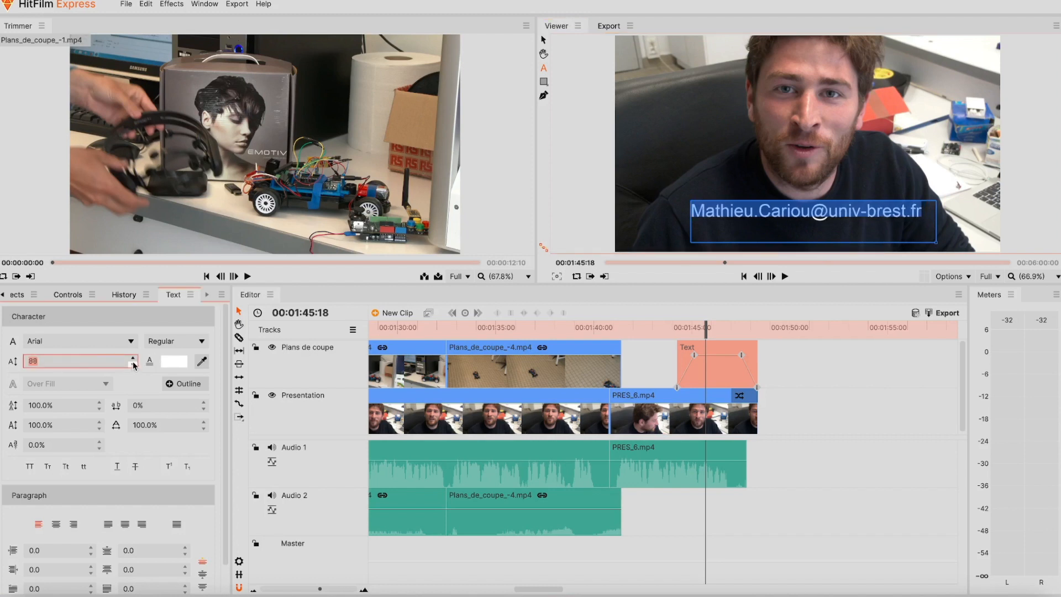
left_click(58, 523)
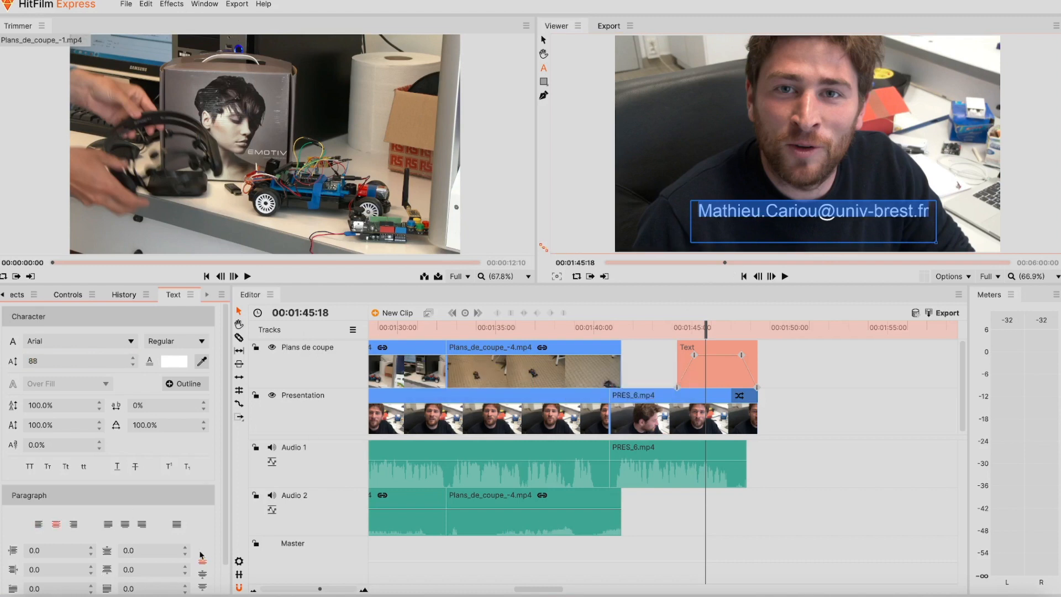
left_click(202, 575)
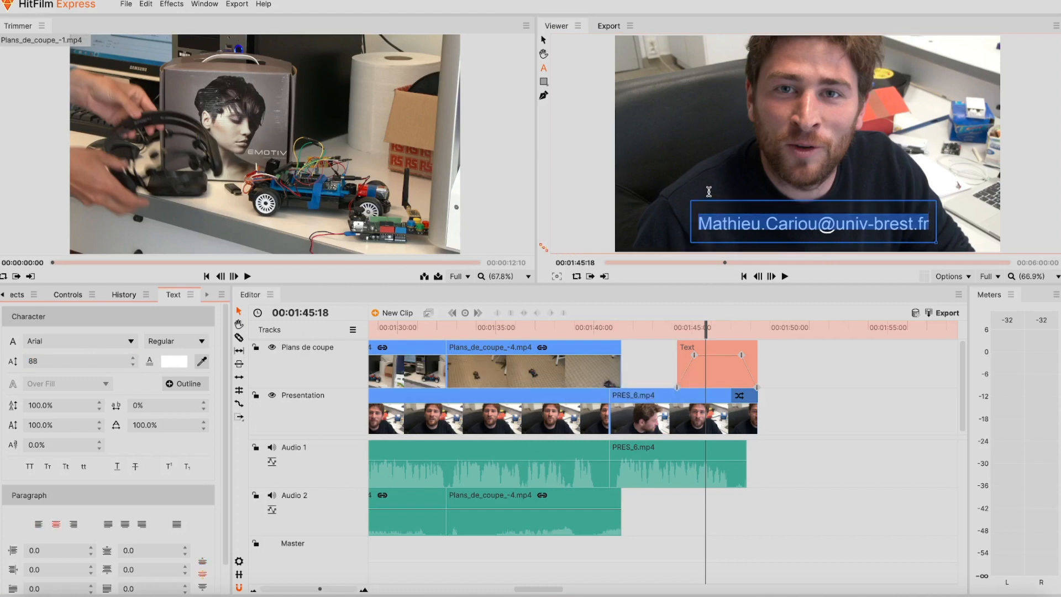
key("Escape")
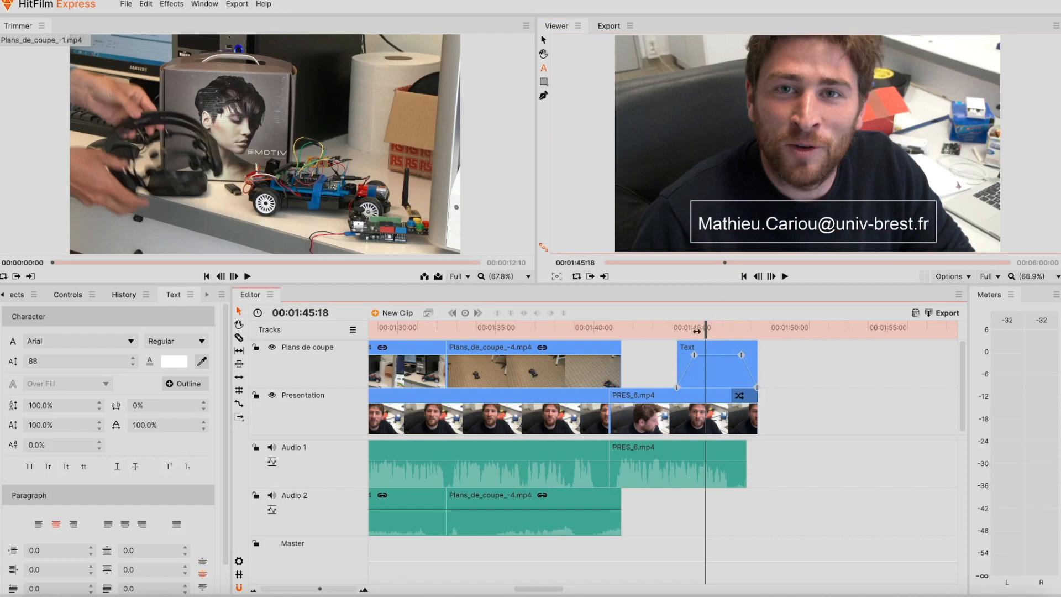
left_click_drag(705, 331, 641, 331)
key("space")
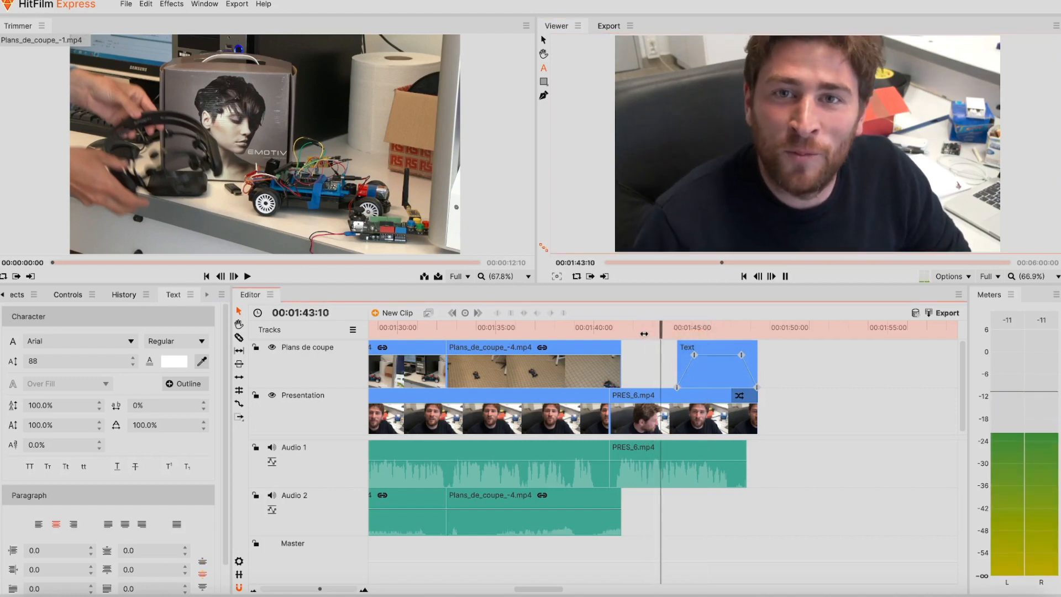